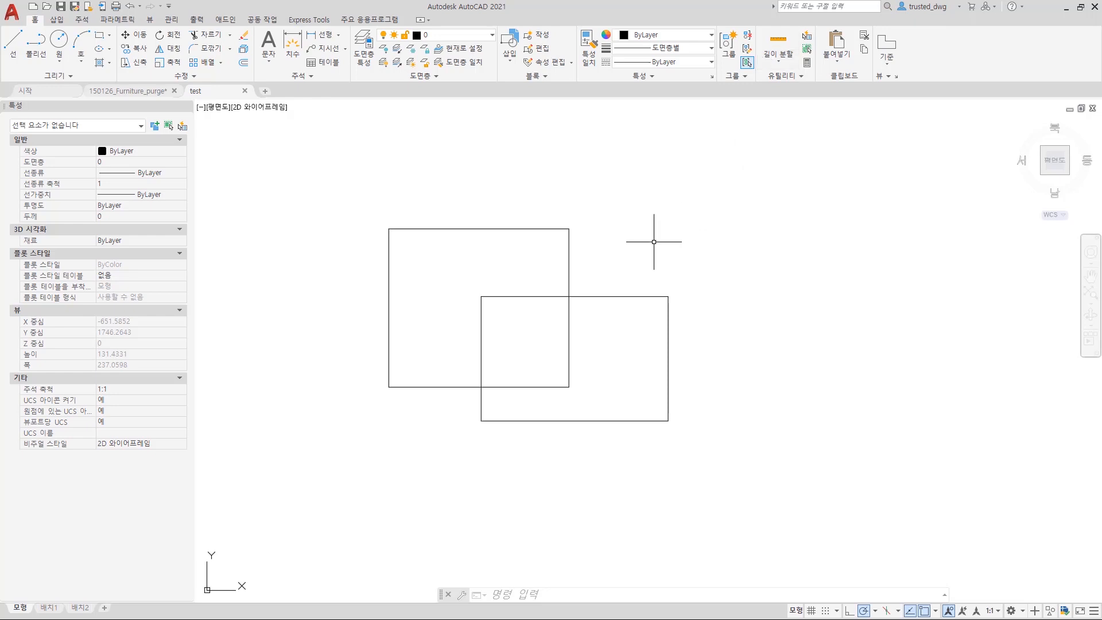
Step: Measure the area and perimeter of the two rectangles' overlap with MEASUREGEOM and review the result in the command history
text(MEA)
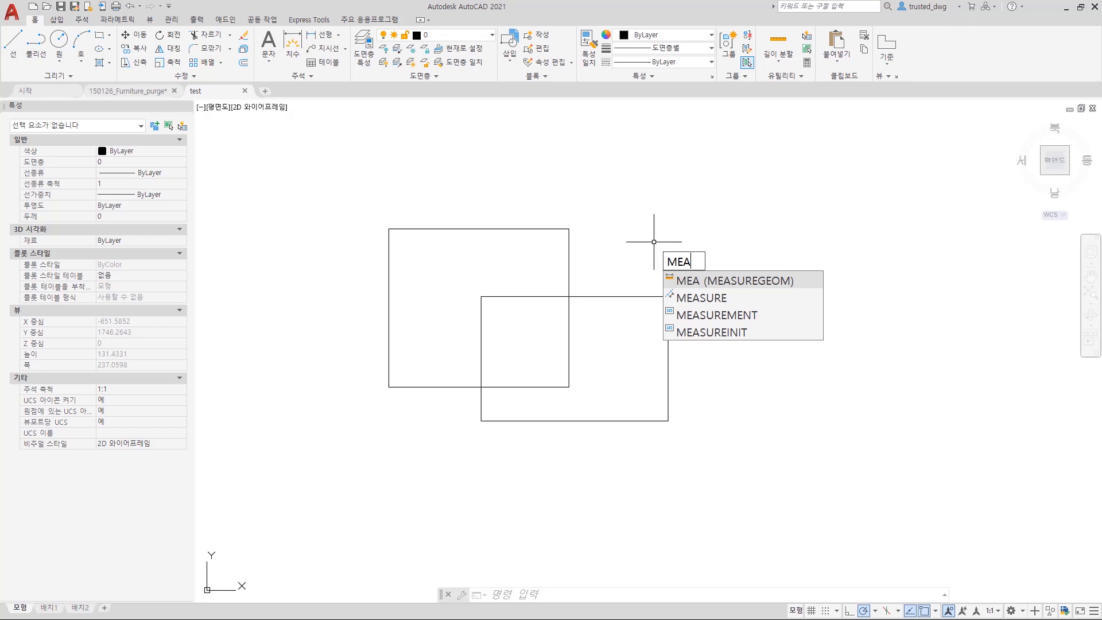
key(Return)
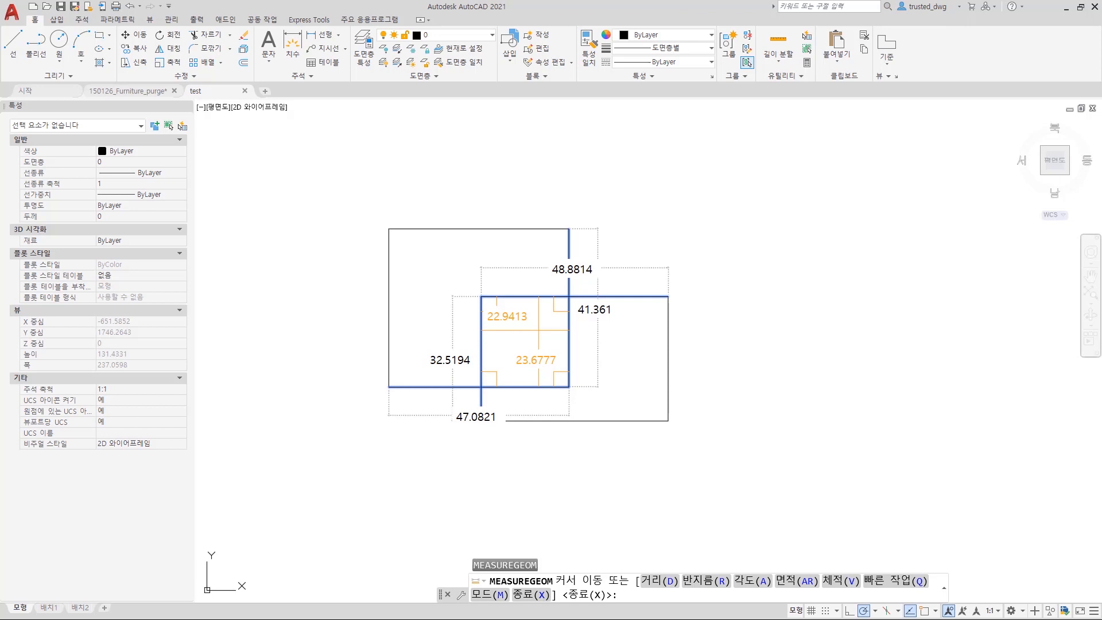
click(538, 330)
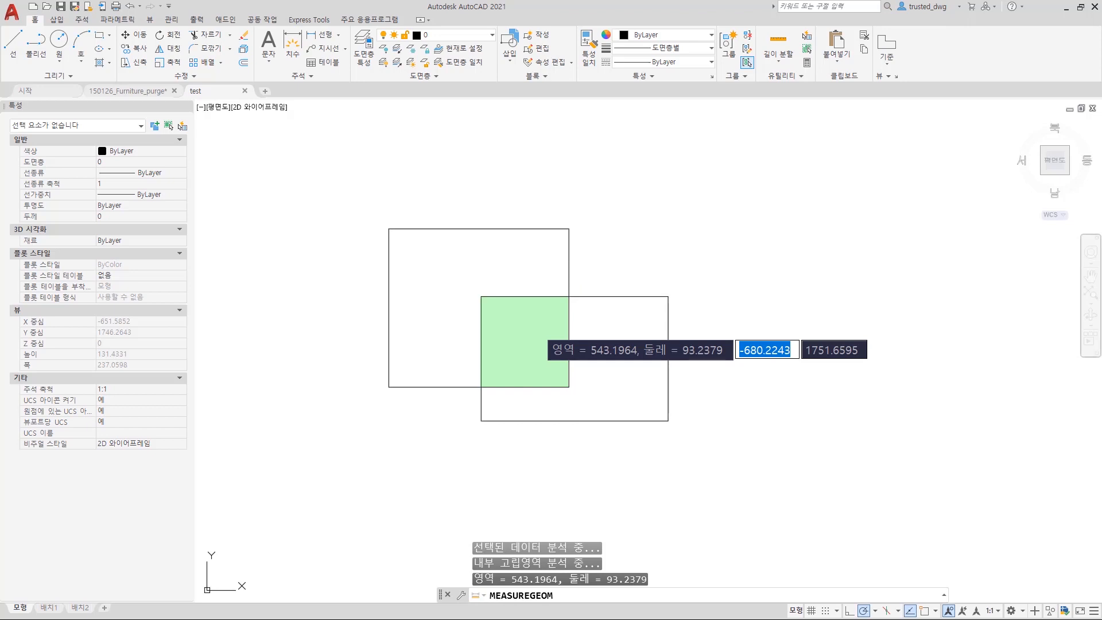
key(F2)
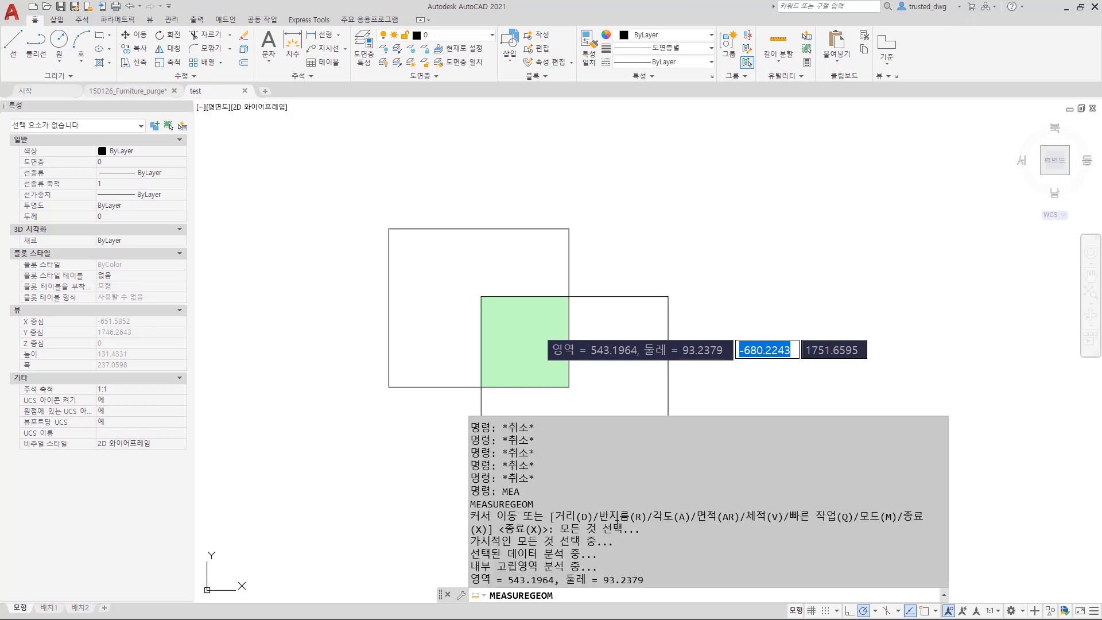
drag(651, 577, 499, 585)
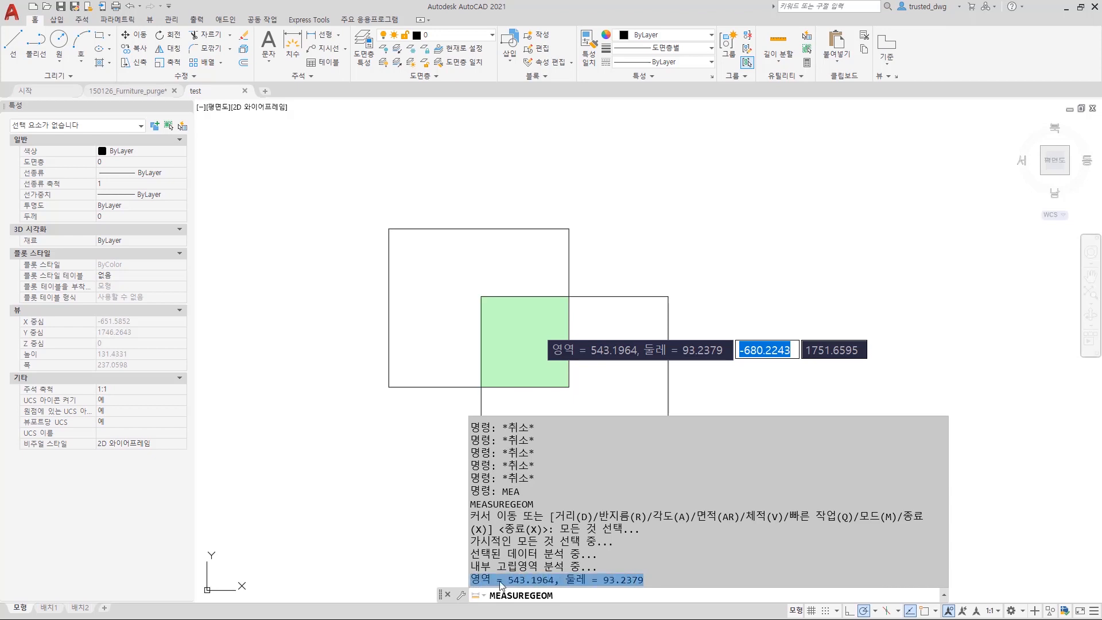
click(551, 338)
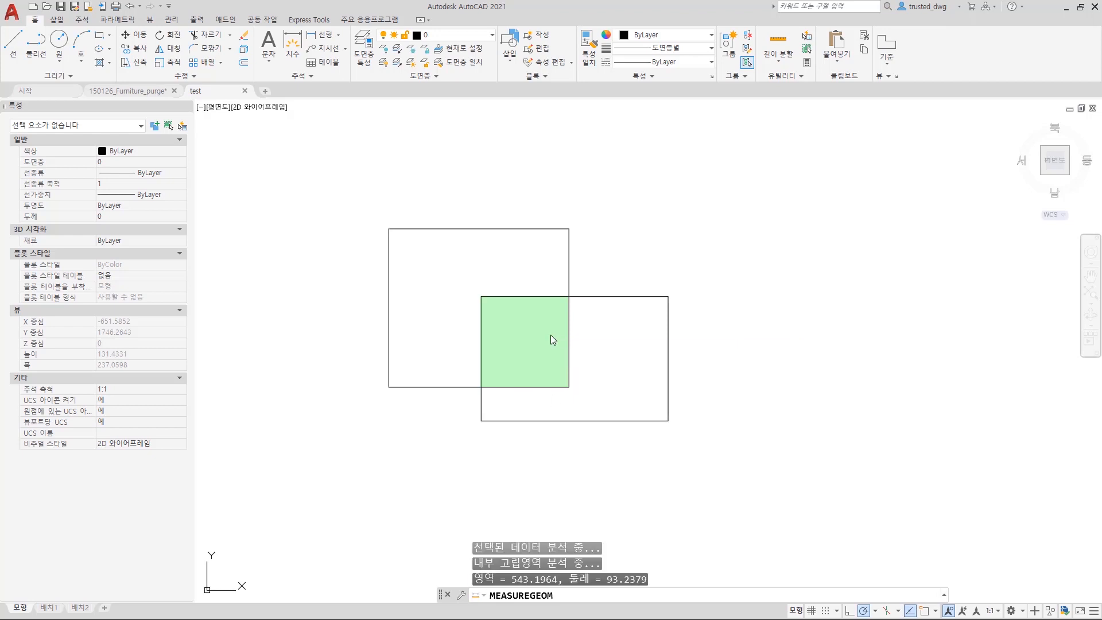
Step: Measure the area of the upper-left rectangle outside the overlap, measure the overlap again, and end the measurement
click(476, 277)
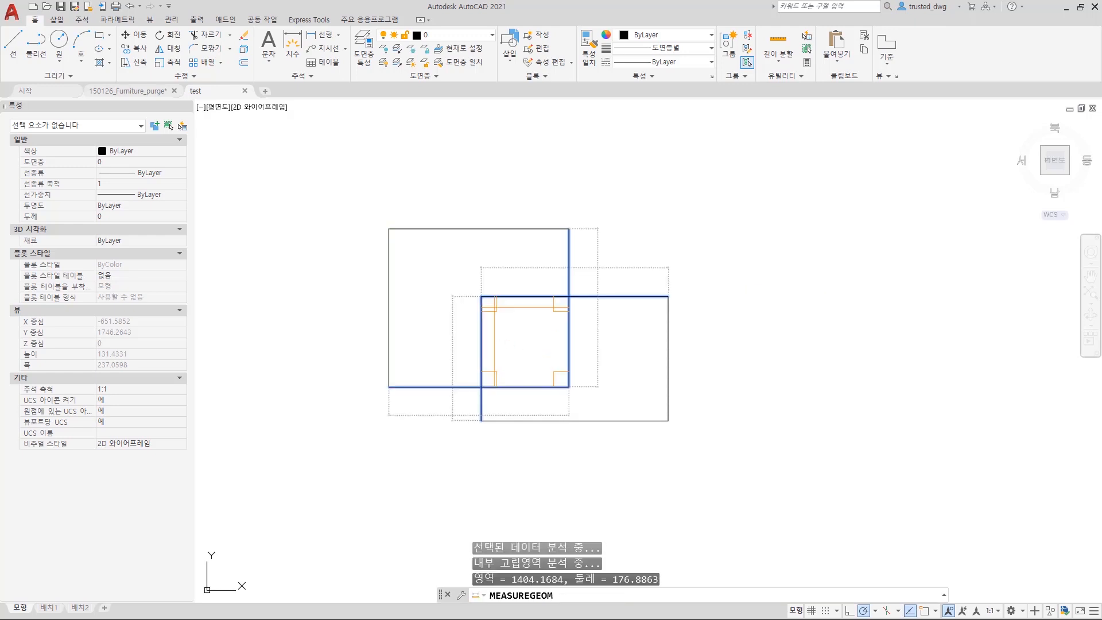
click(516, 352)
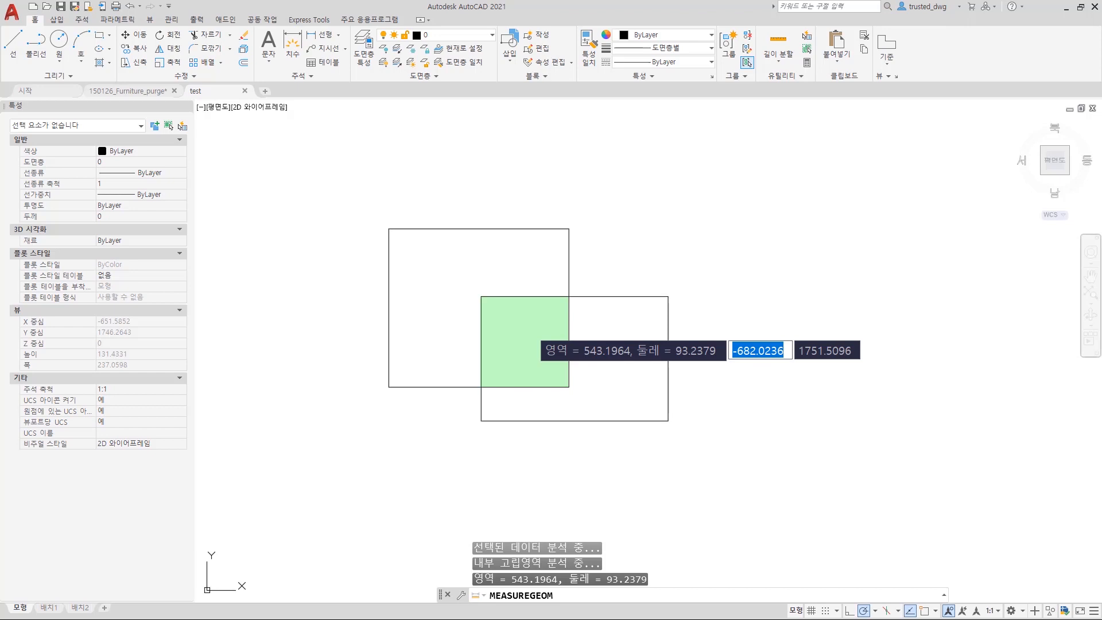
key(Escape)
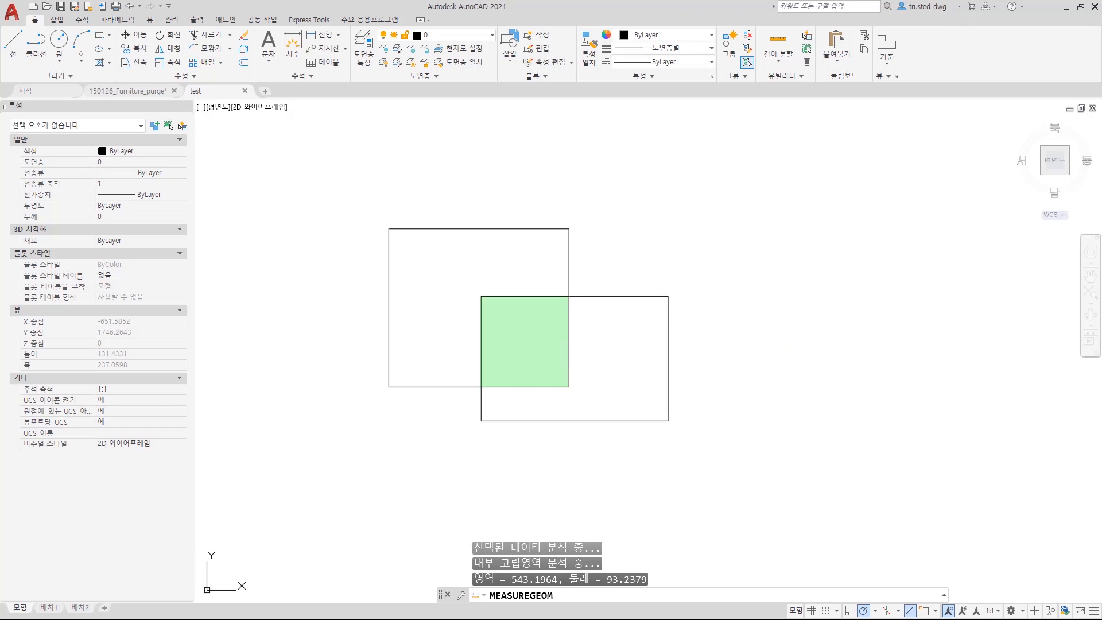
key(Escape)
key(Escape)
key(Escape)
key(Escape)
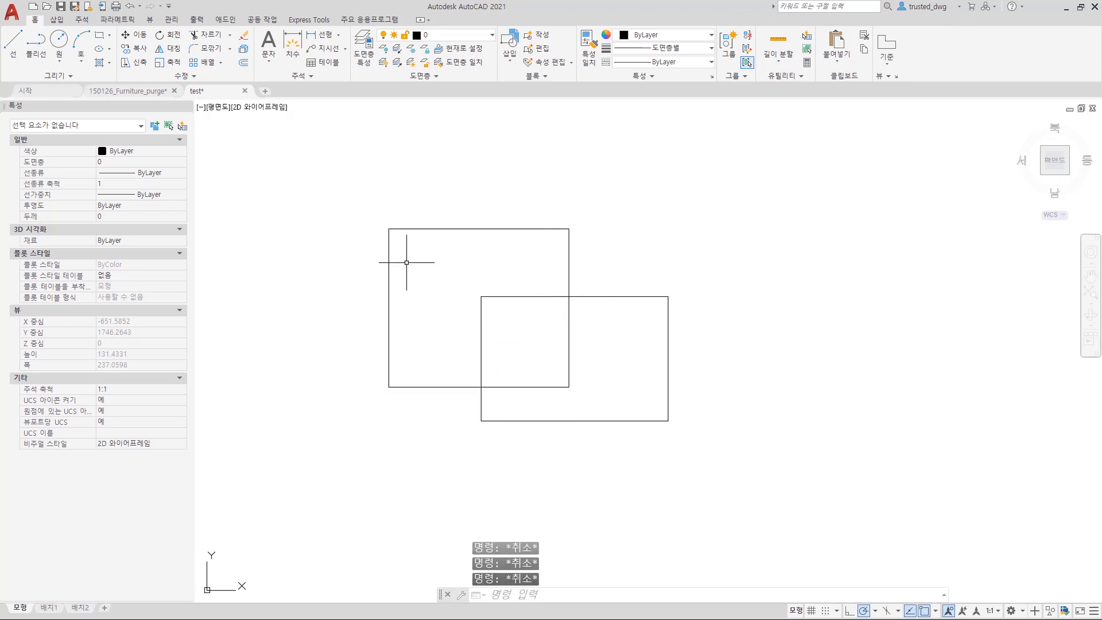
Step: Explode the upper-left rectangle polyline into separate lines
click(585, 248)
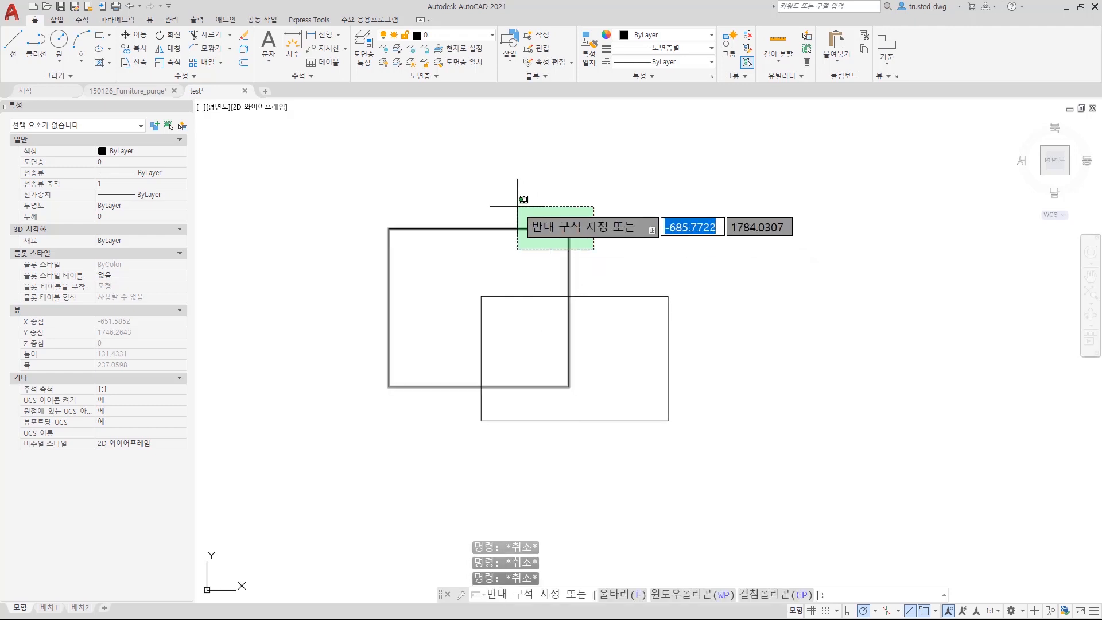
click(517, 206)
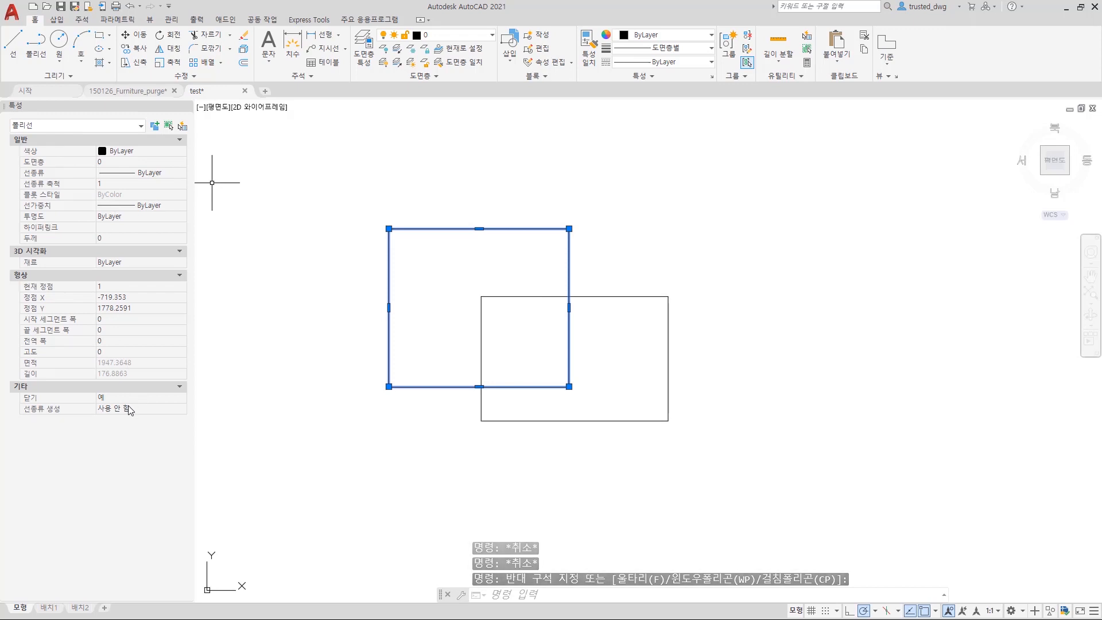
text(X)
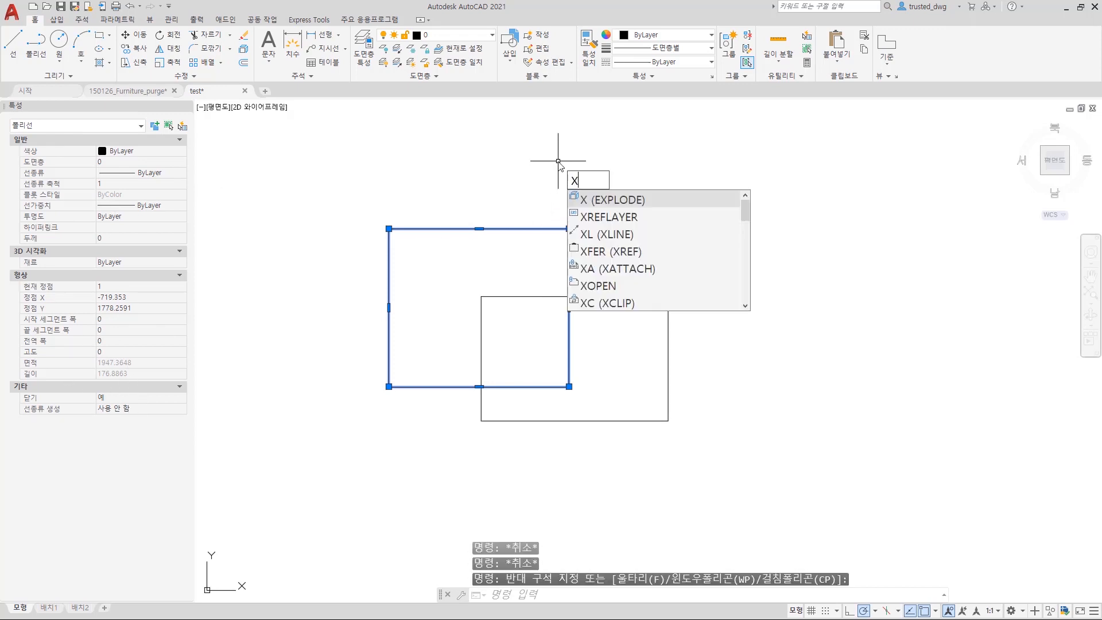
key(Return)
Step: Select the four exploded lines of the upper-left rectangle to examine their combined properties, and clear the selection
click(567, 190)
click(524, 238)
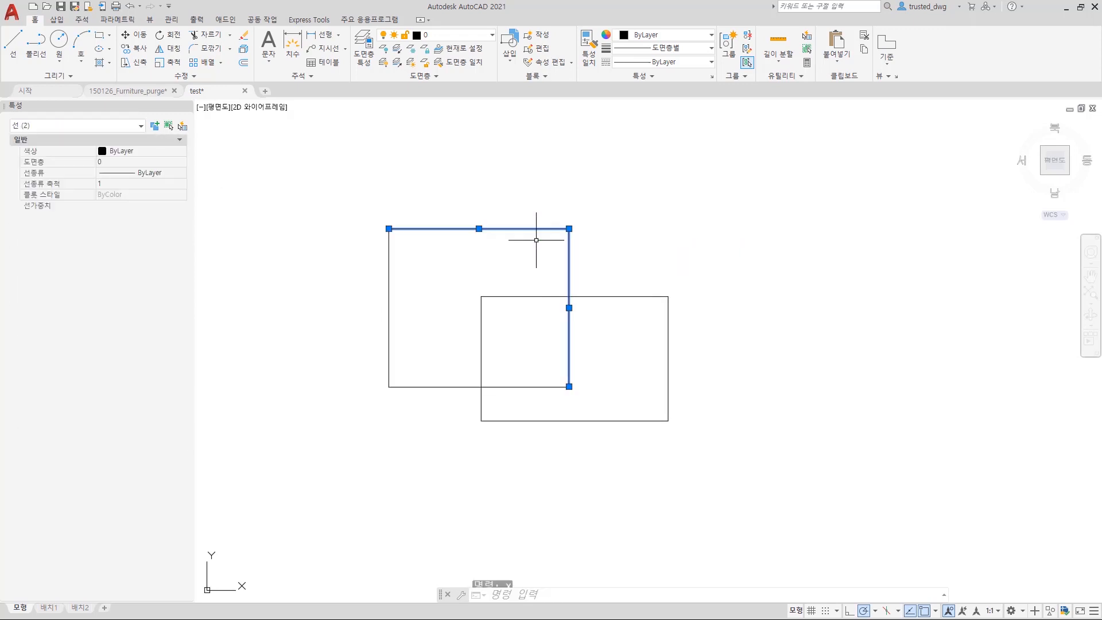
click(410, 422)
click(380, 335)
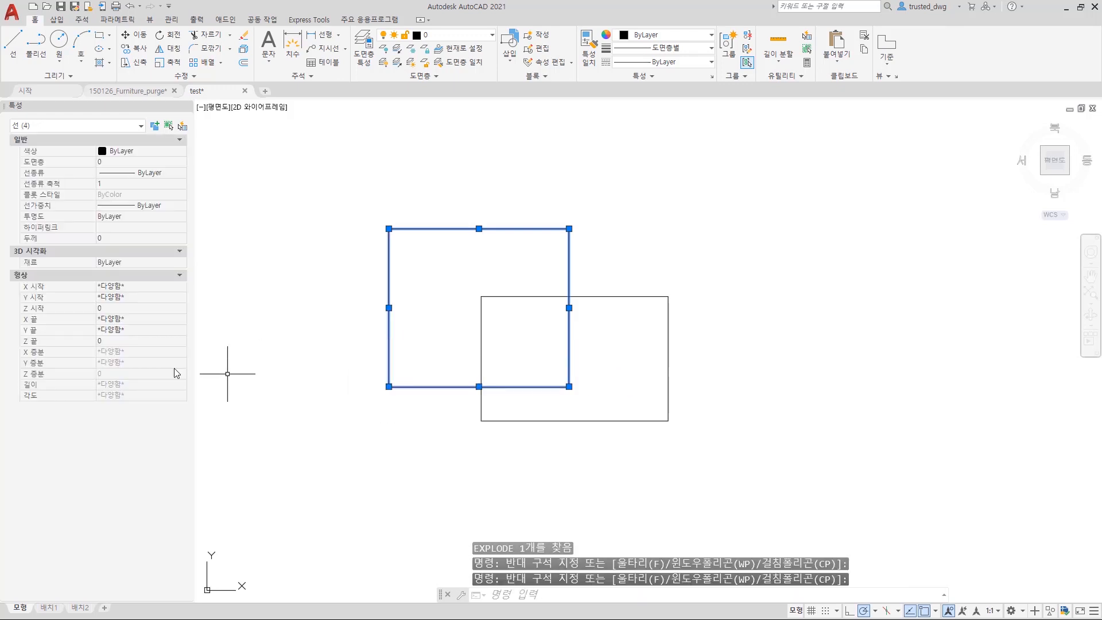
key(Escape)
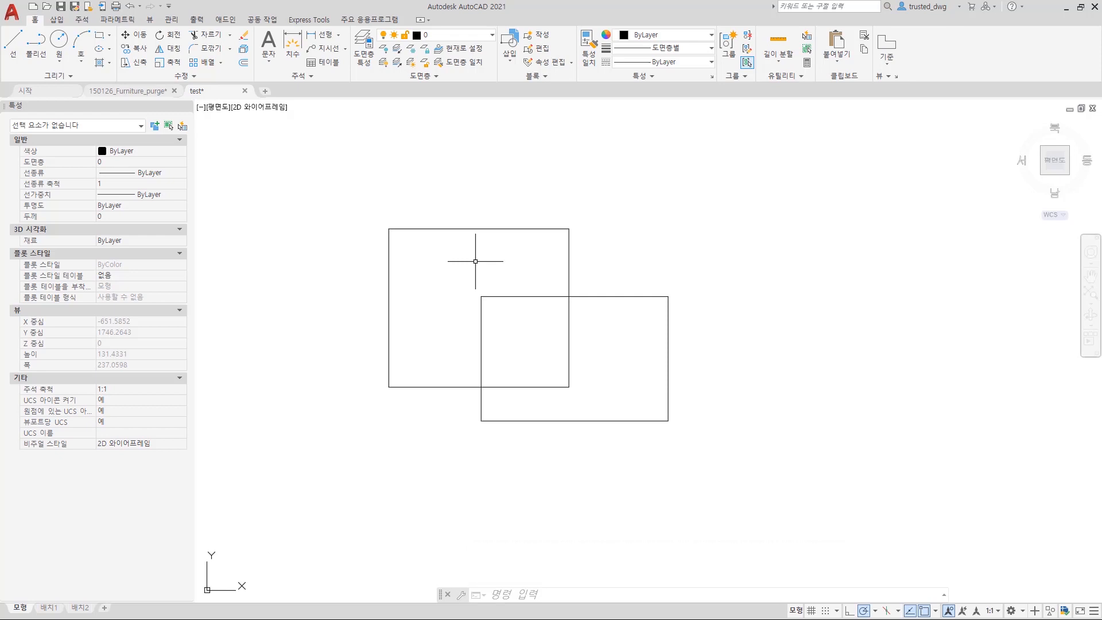
key(Escape)
key(Escape)
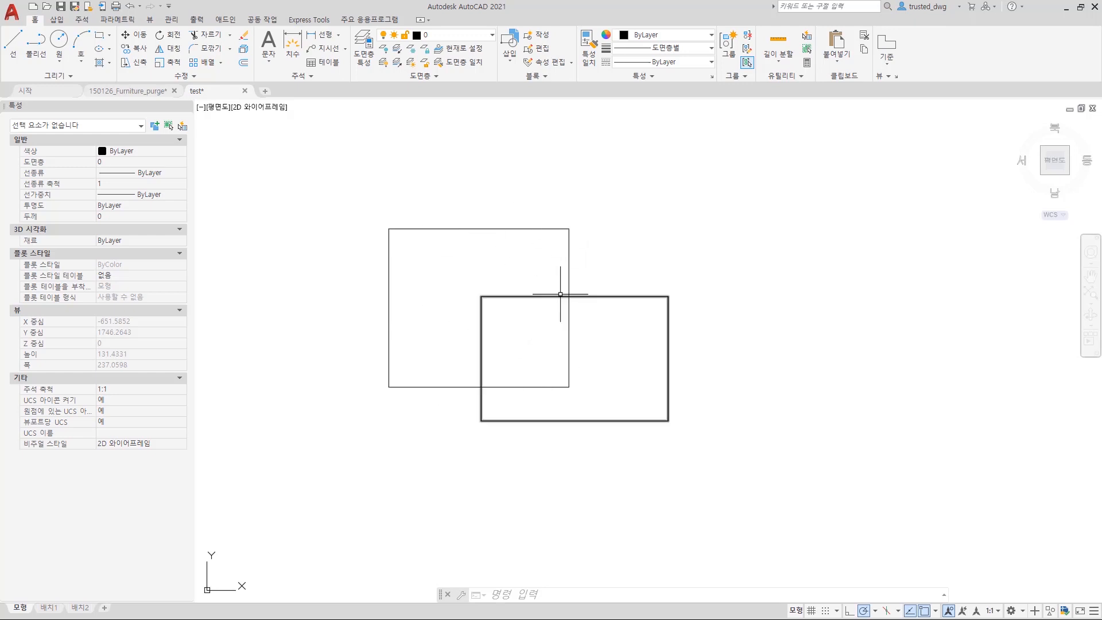
Step: Isolate the lower-right rectangle from the exploded lines
click(524, 305)
click(517, 282)
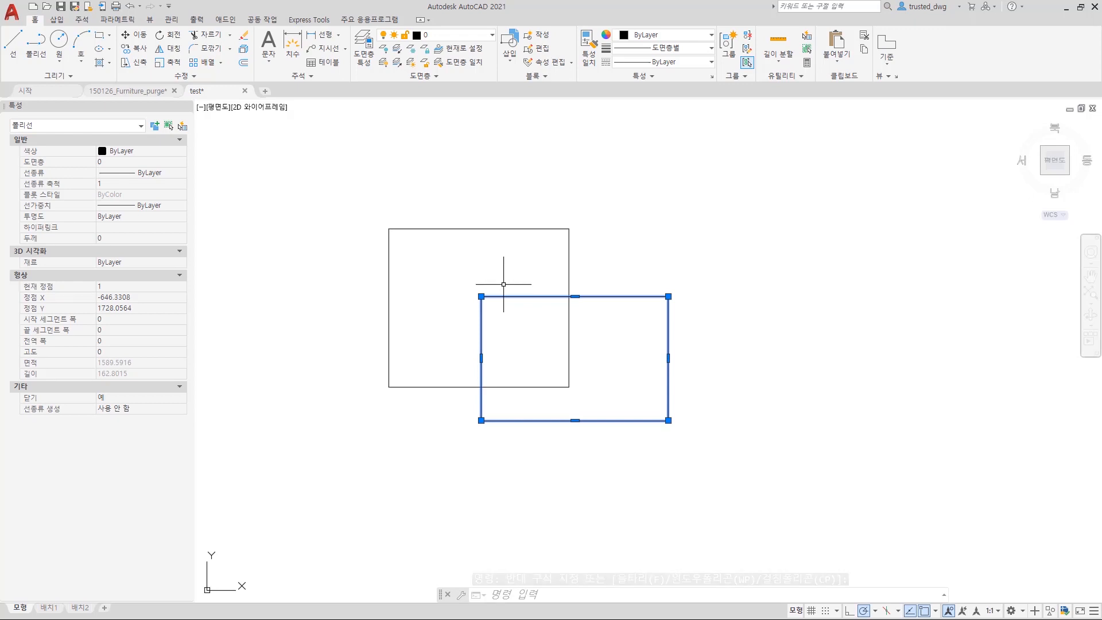
click(492, 277)
click(462, 317)
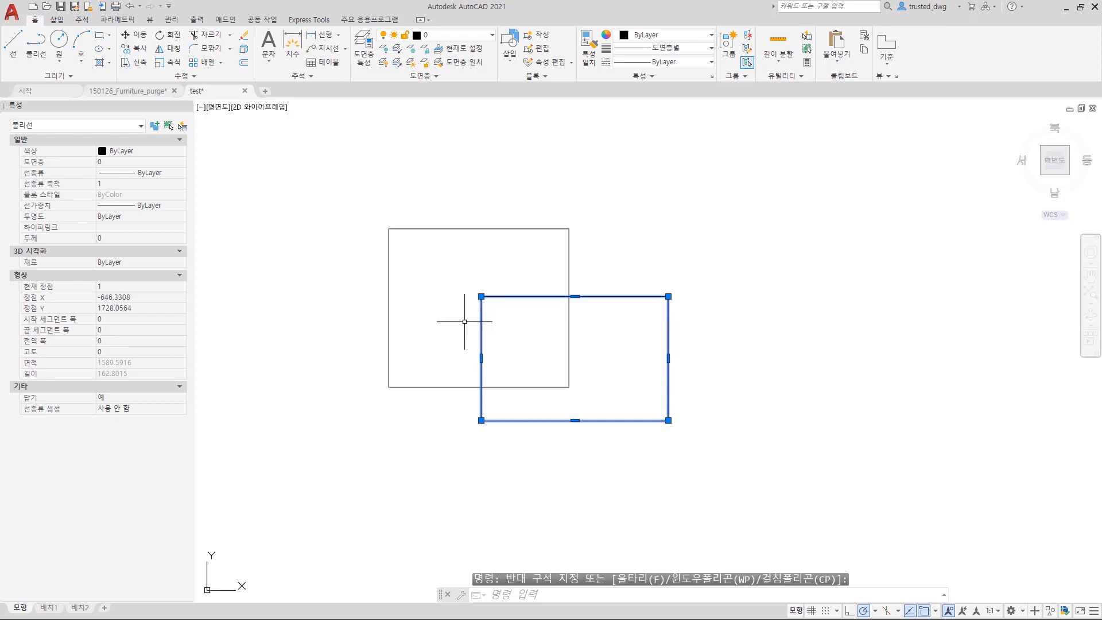
right_click(536, 186)
mouse_move(588, 260)
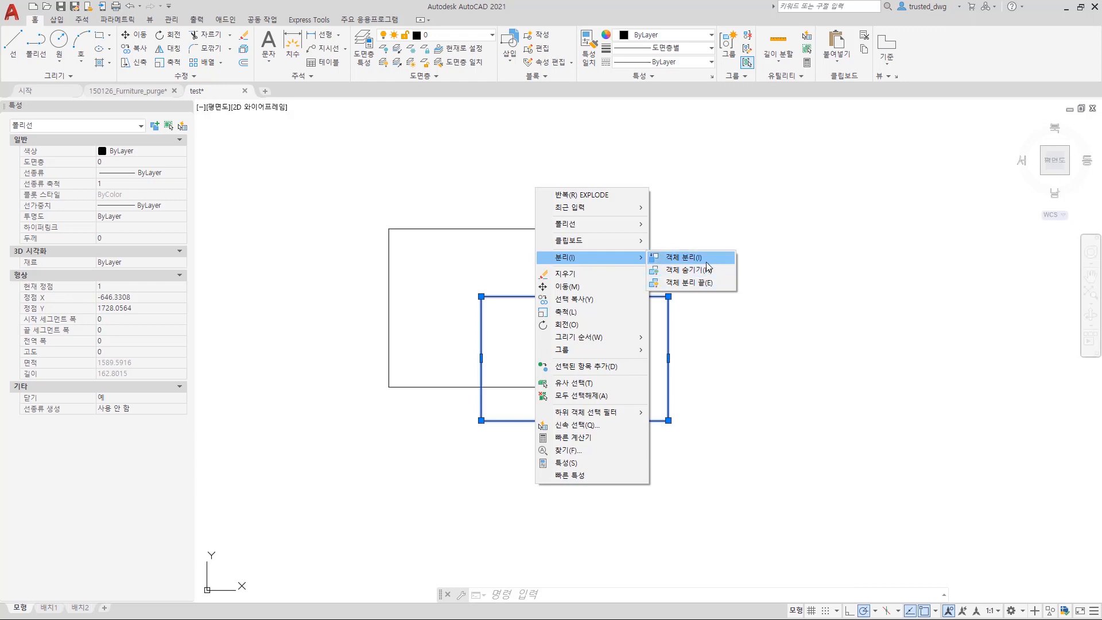
click(706, 262)
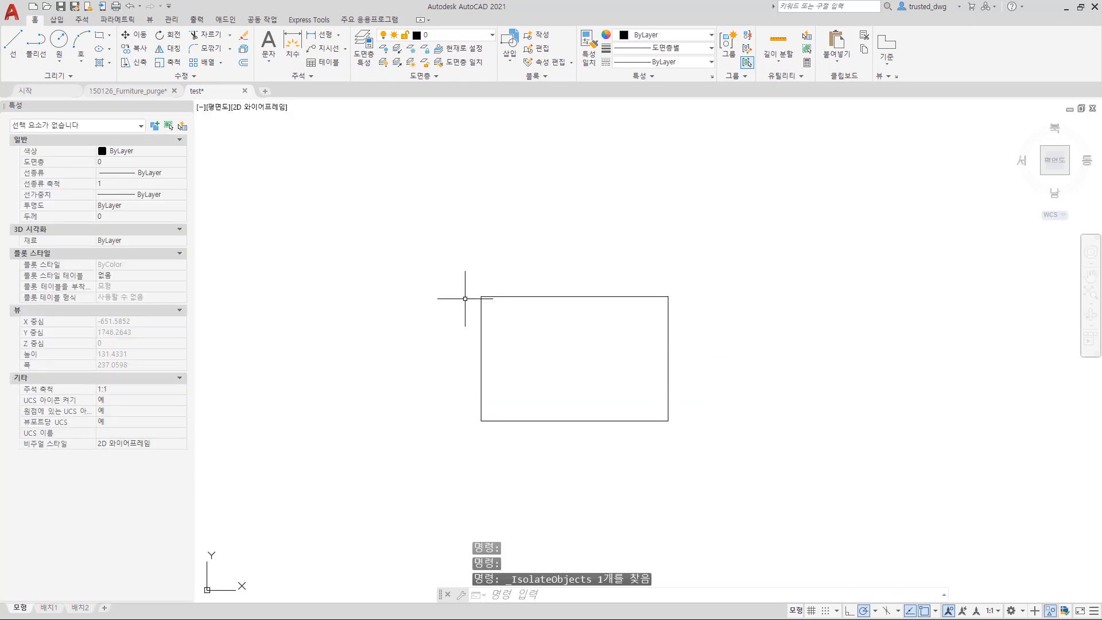
Step: Undo the object isolation and hide the lower-right rectangle instead
right_click(585, 154)
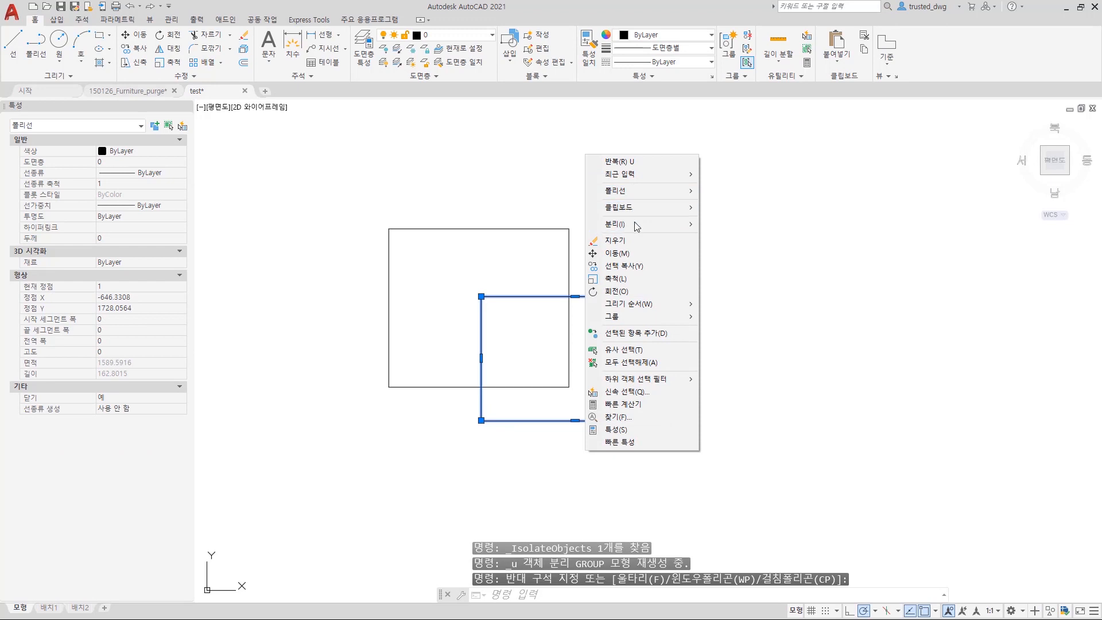
mouse_move(635, 224)
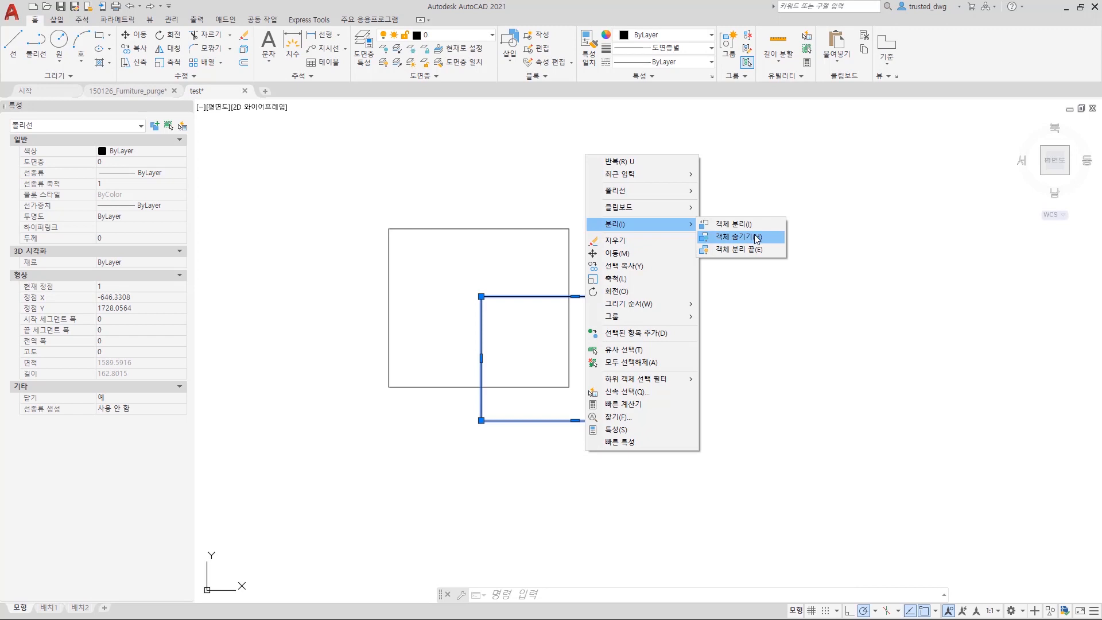
click(755, 240)
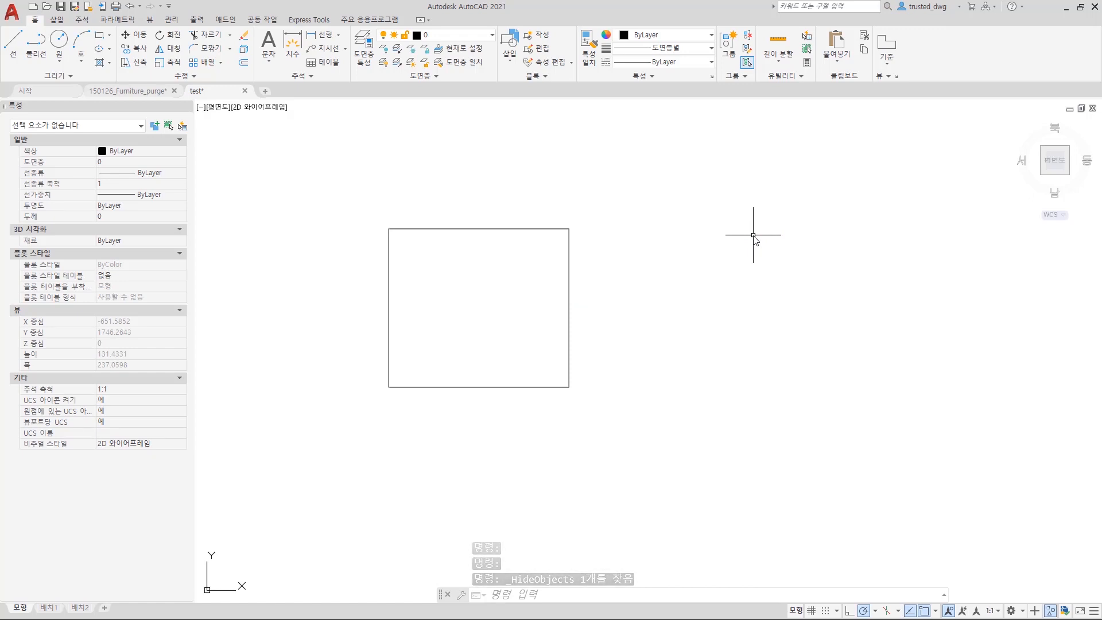
Step: Measure the full area and perimeter of the exploded upper-left rectangle with MEASUREGEOM and end the measurement
text(mea)
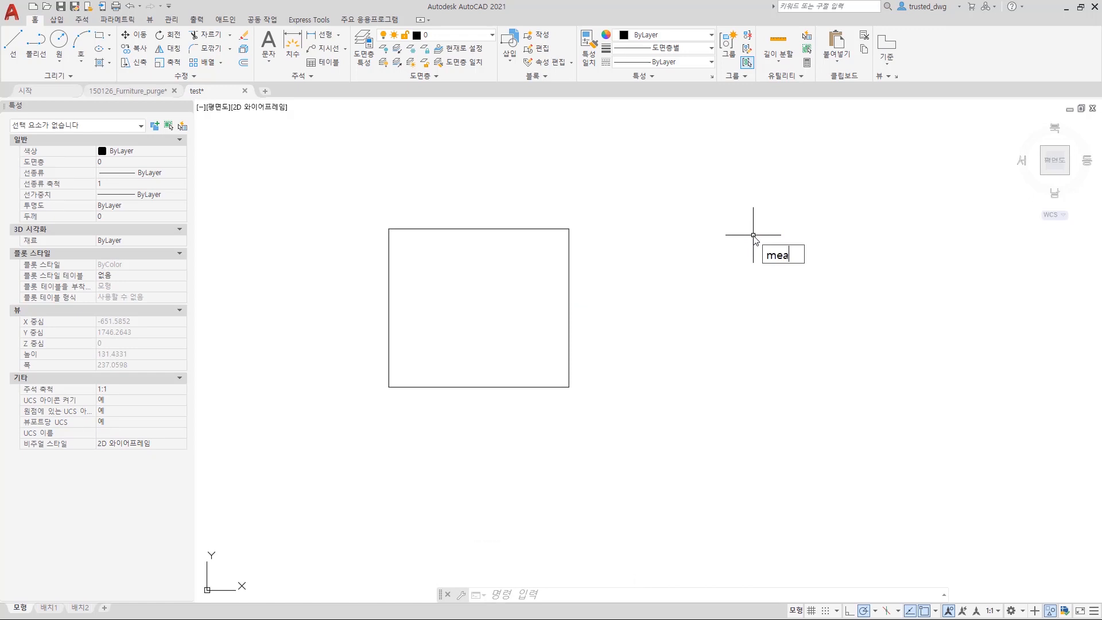
key(Return)
click(506, 274)
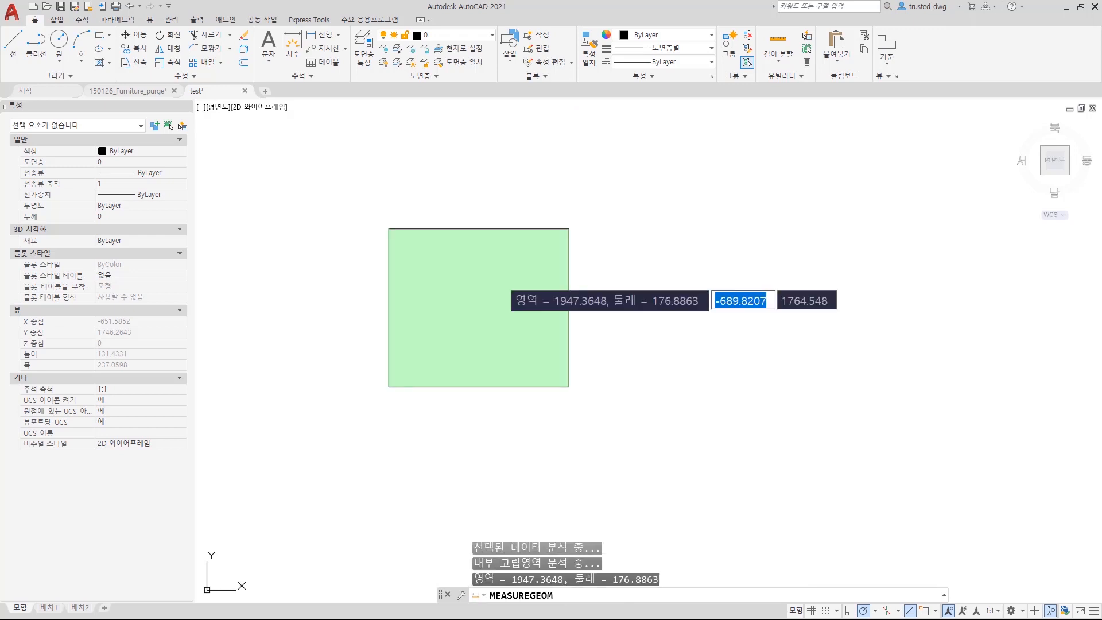
key(Escape)
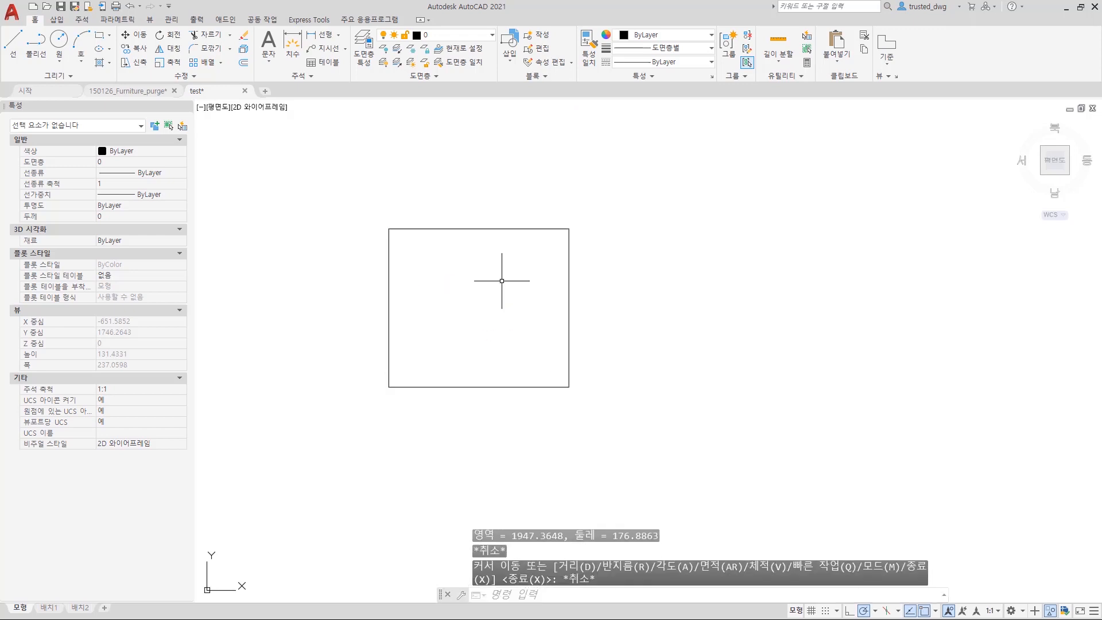
key(Escape)
key(Escape)
key(Escape)
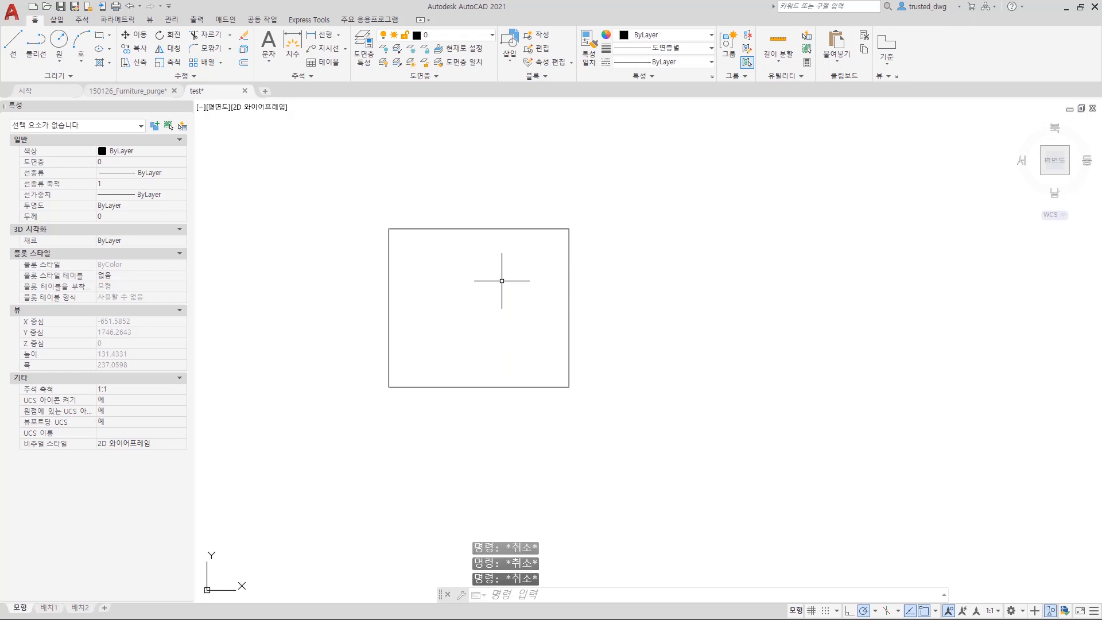
Step: End the object isolation to restore the hidden lower-right rectangle
right_click(552, 167)
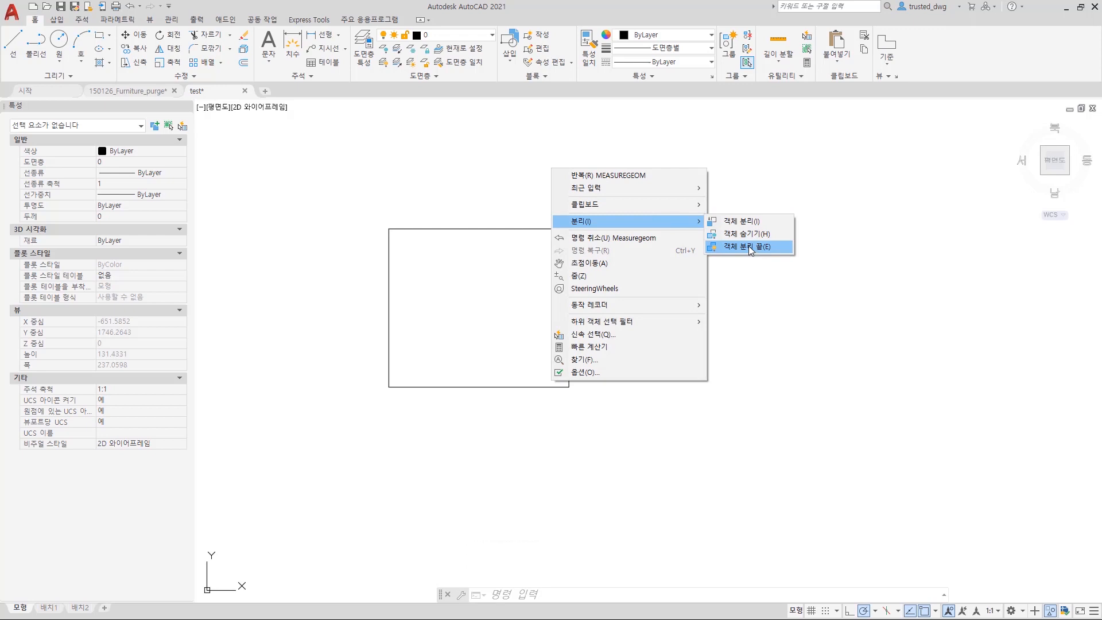
click(748, 245)
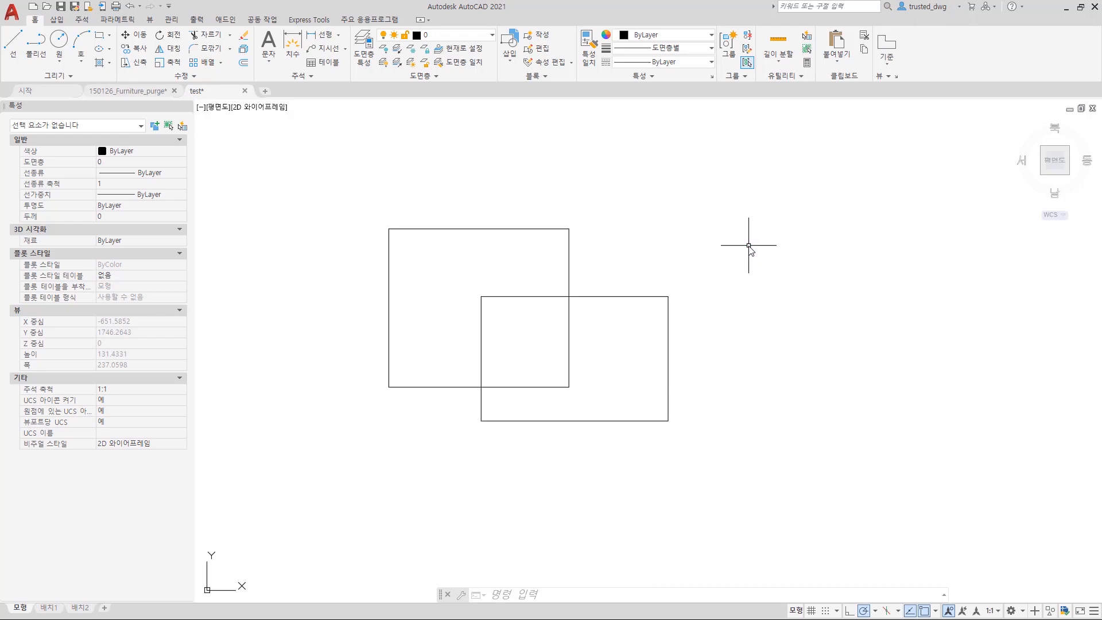
Step: In the 150126_Furniture_purge drawing, hide the diagonal lines, dimensions and label crossing the tall empty panel in the front view
click(148, 94)
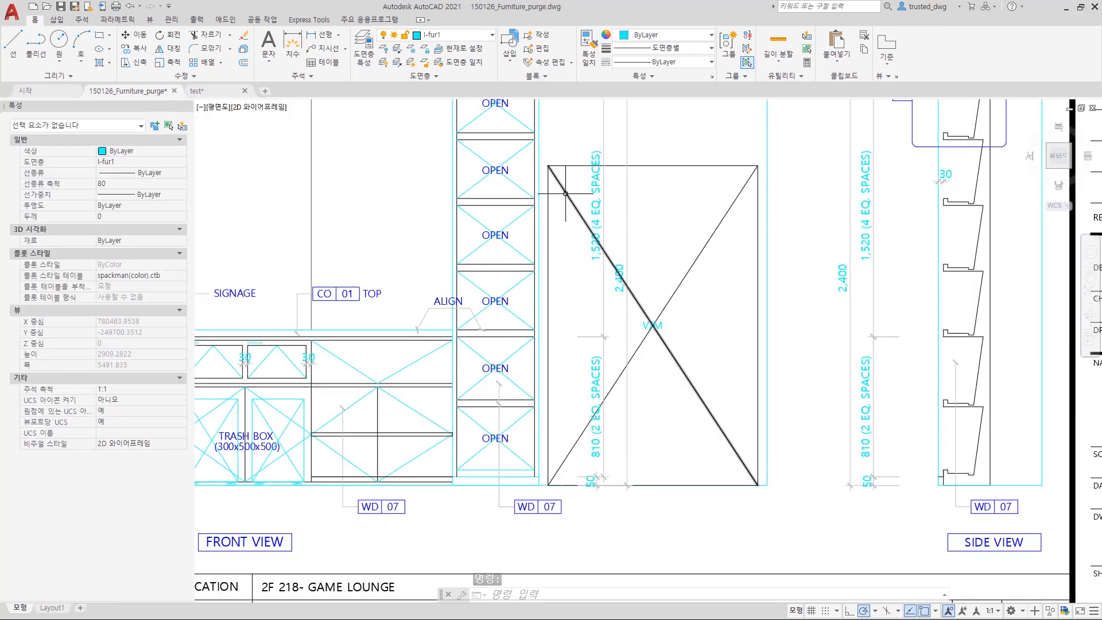
click(716, 187)
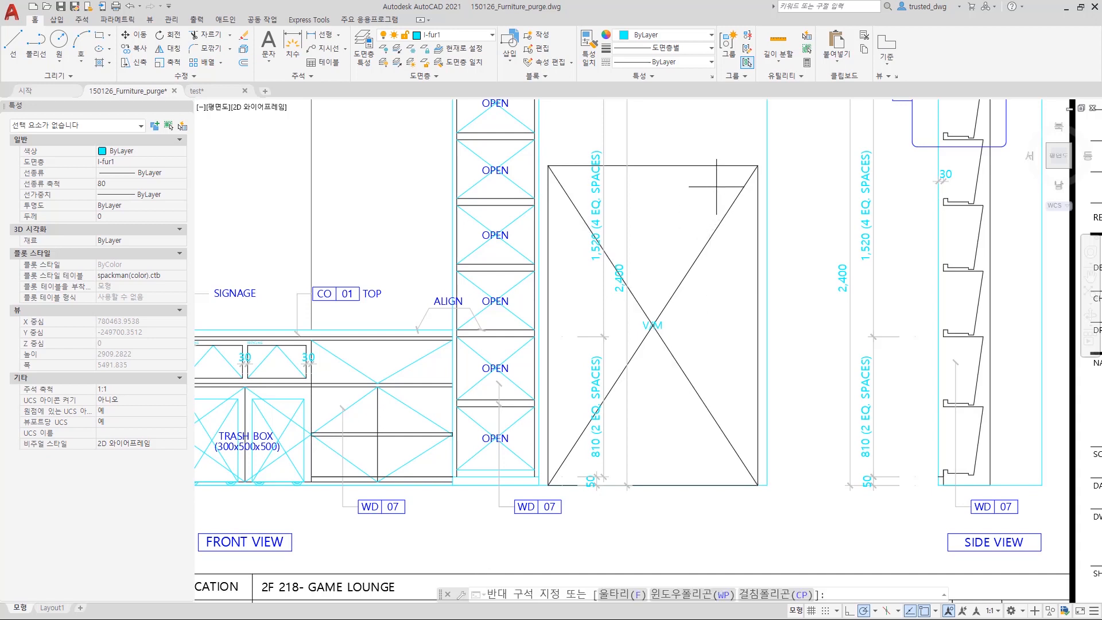
click(591, 478)
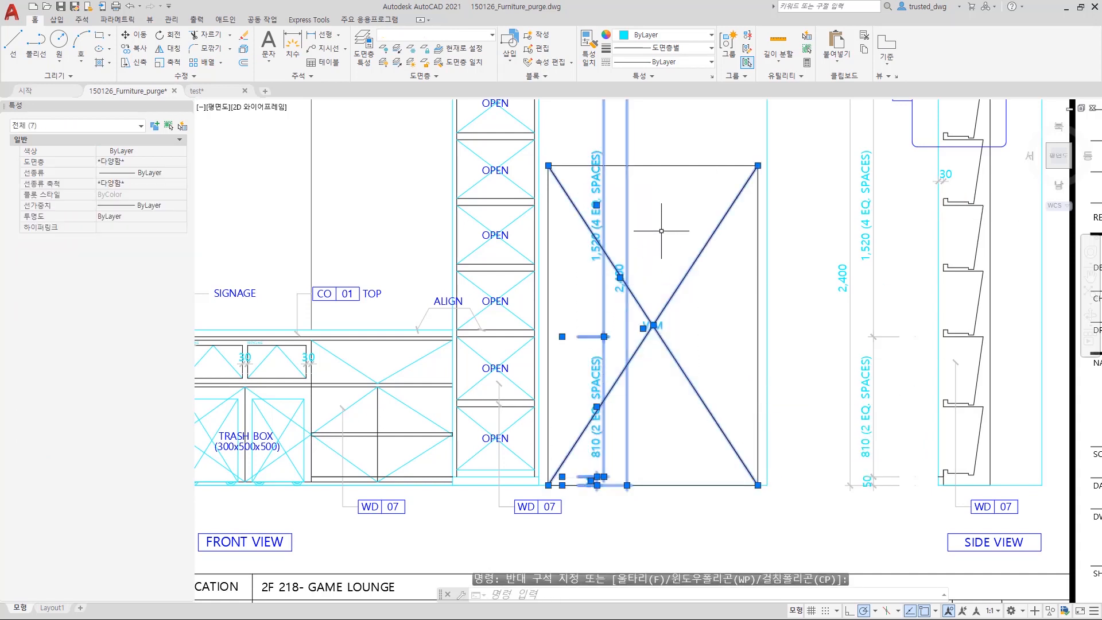
right_click(661, 201)
mouse_move(740, 252)
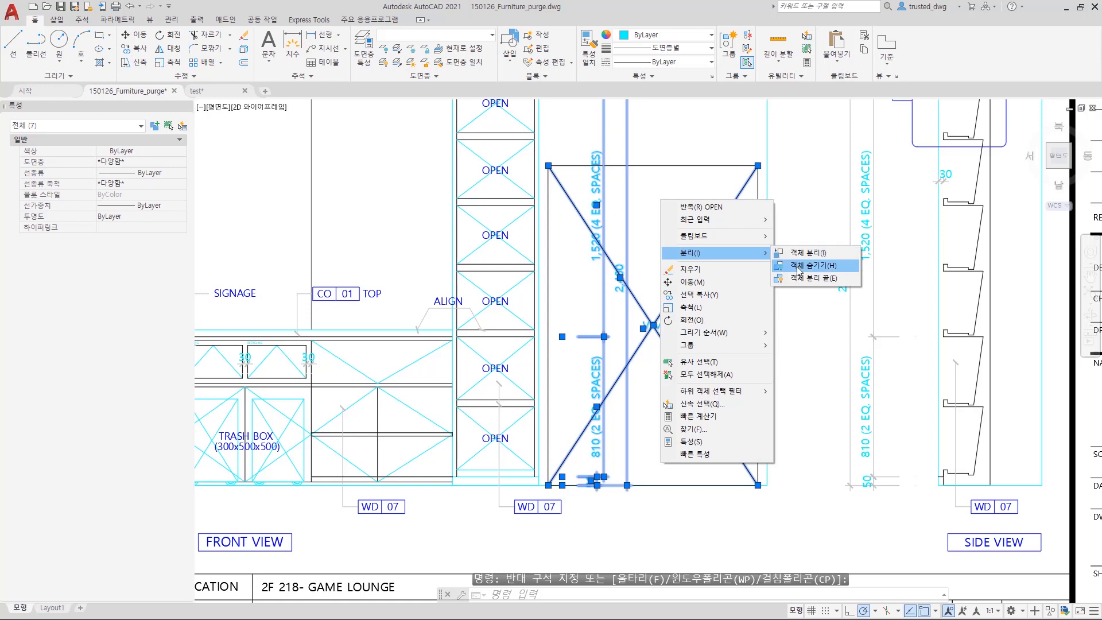
click(798, 265)
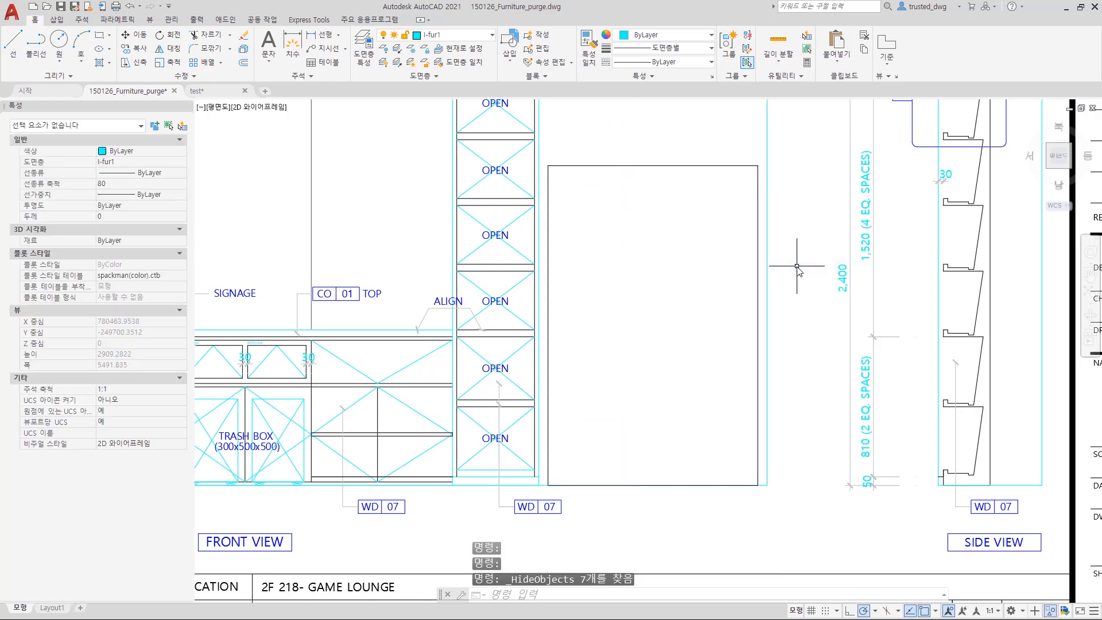
Step: Measure the area and perimeter of the tall empty panel in the front view with MEASUREGEOM, and end the measurement
click(778, 42)
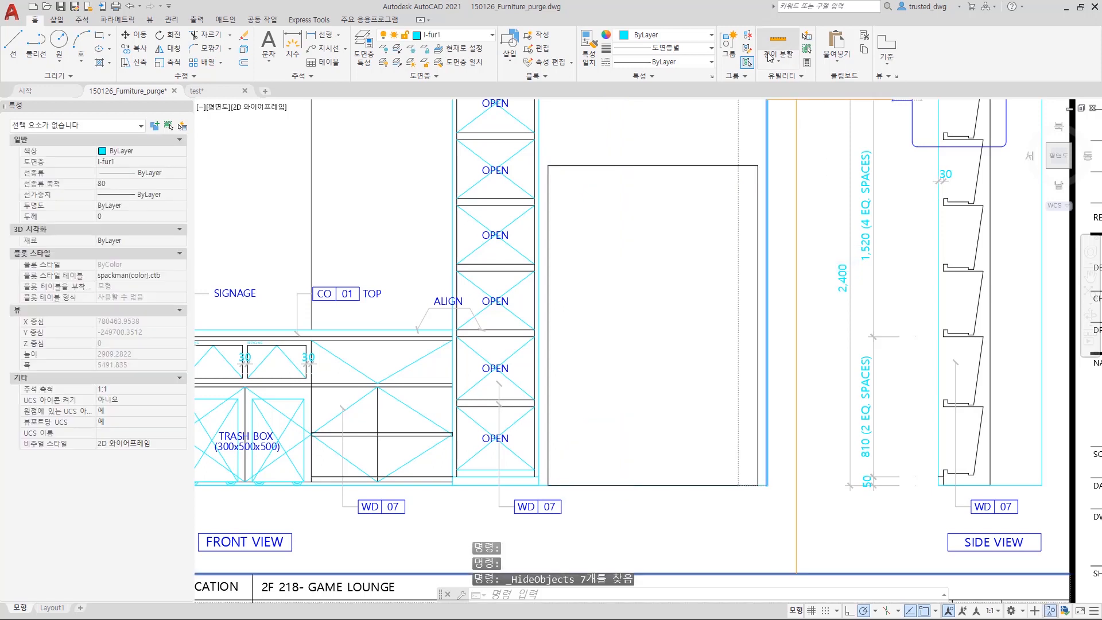
click(665, 279)
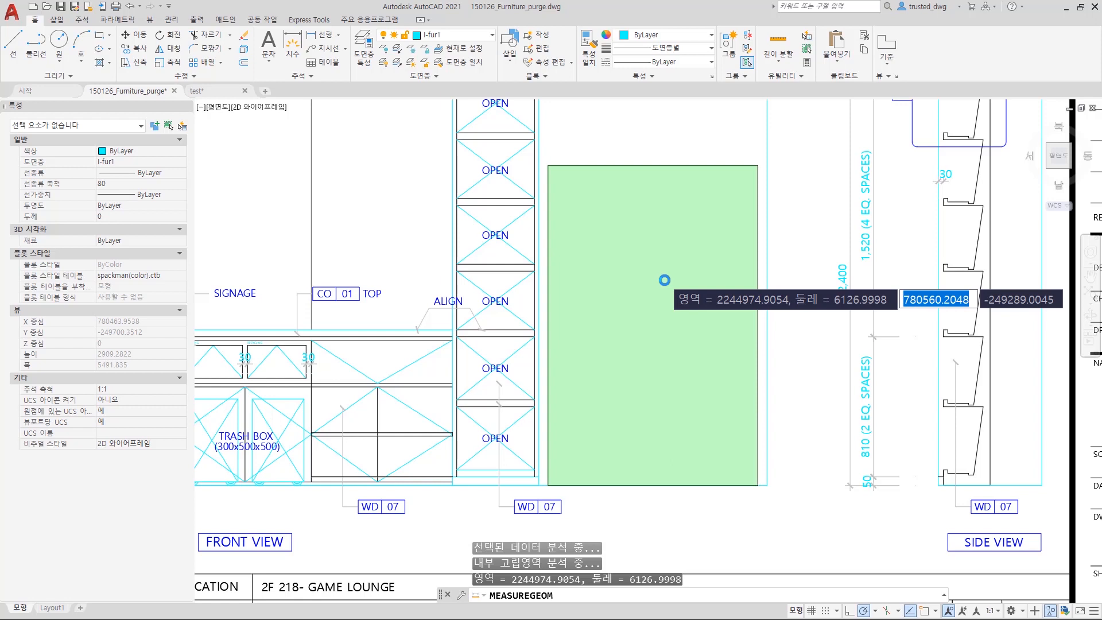
key(Escape)
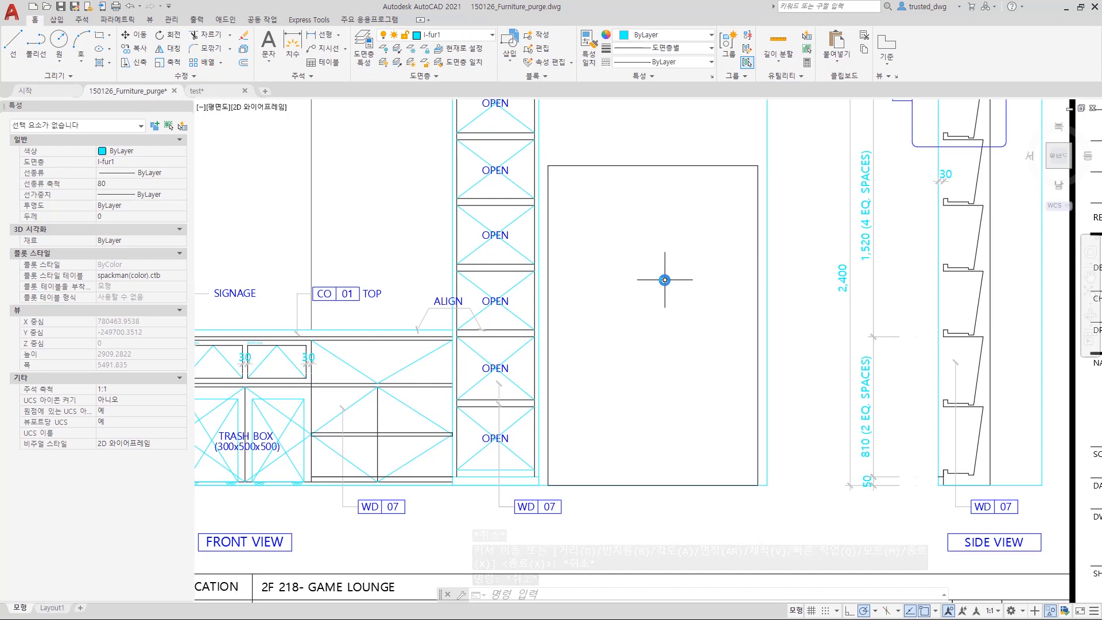
text(UNITS)
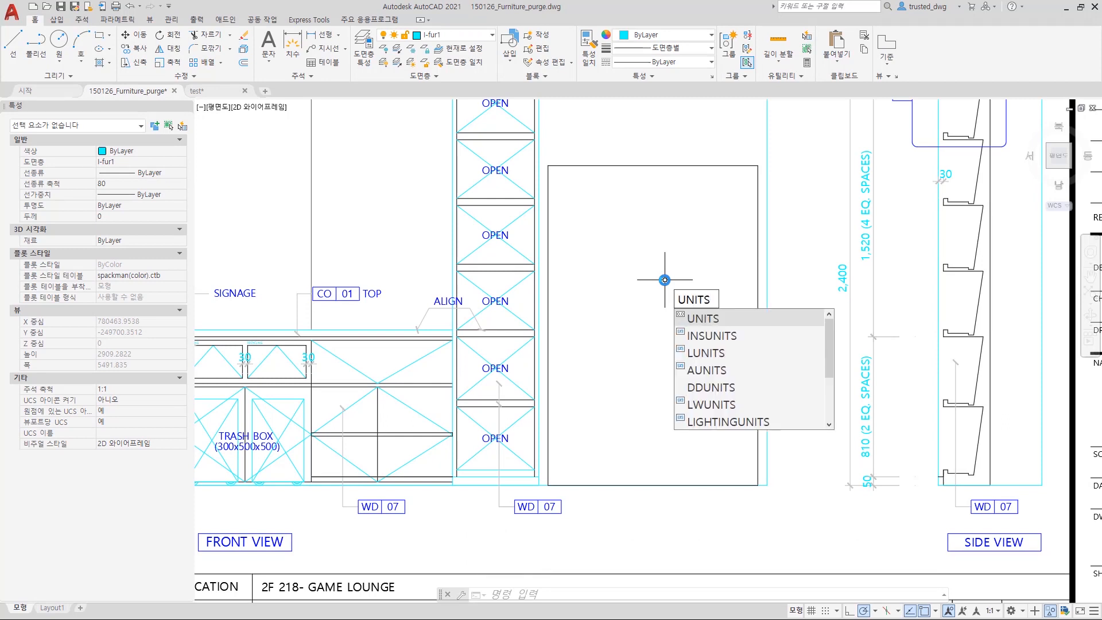
key(Return)
key(Escape)
key(Escape)
key(Escape)
text(L)
key(Return)
key(Escape)
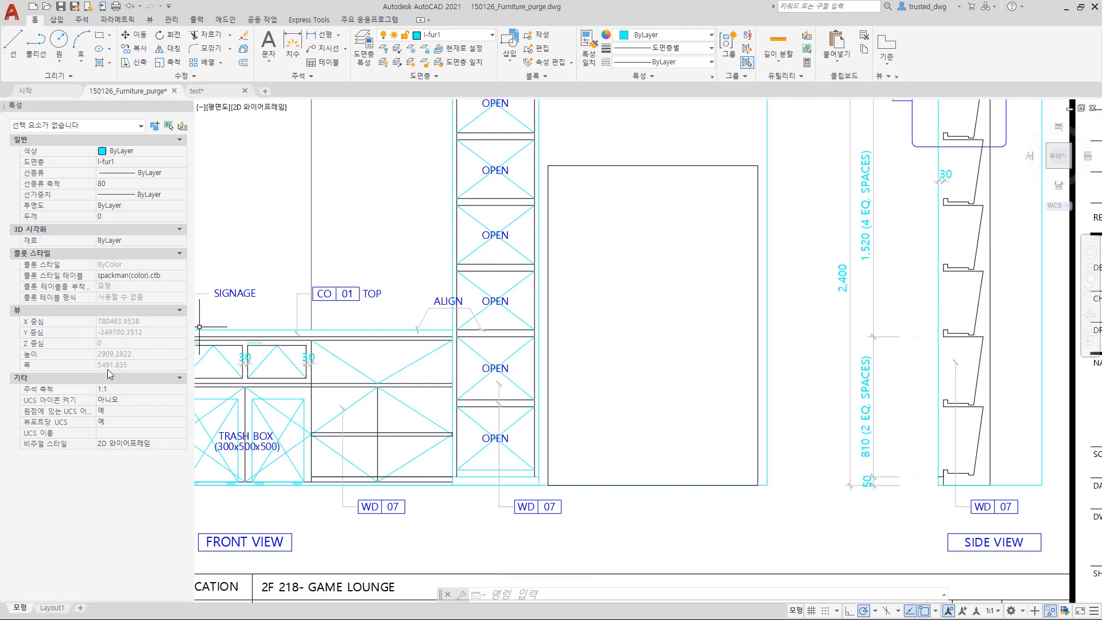
key(Escape)
key(Escape)
Step: Examine the length precision in the drawing units settings and close them without changes
text(UNITS)
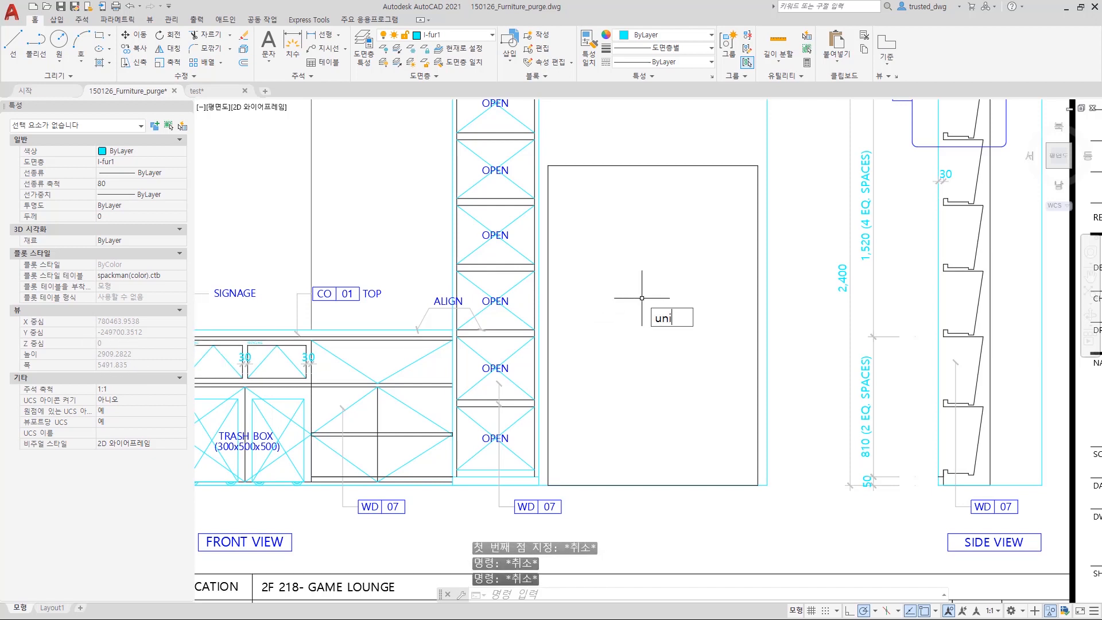
key(Return)
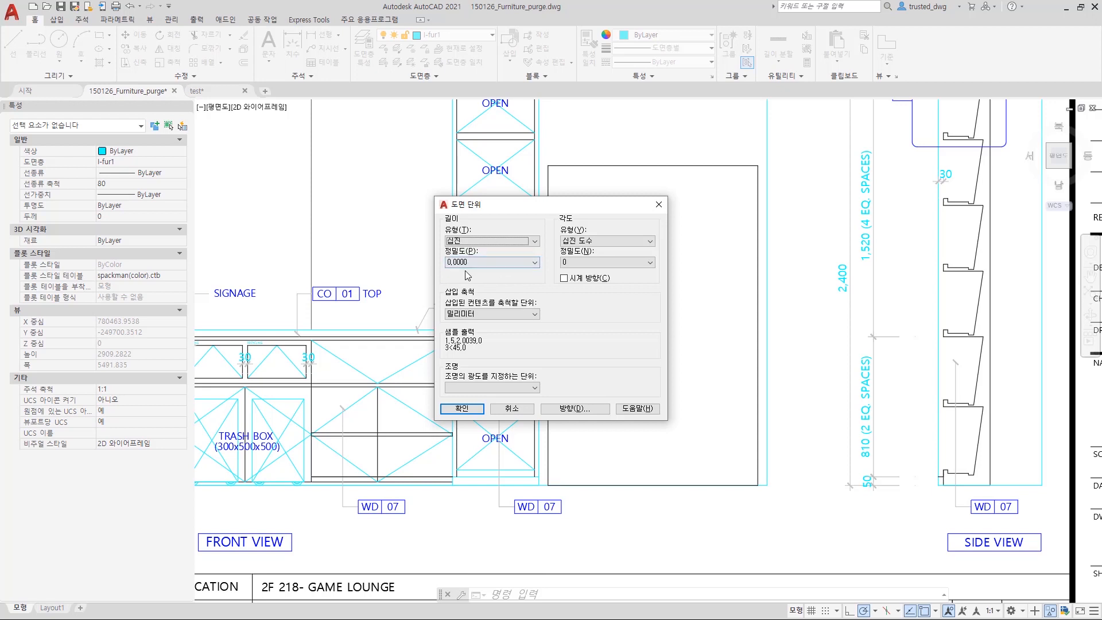
key(Escape)
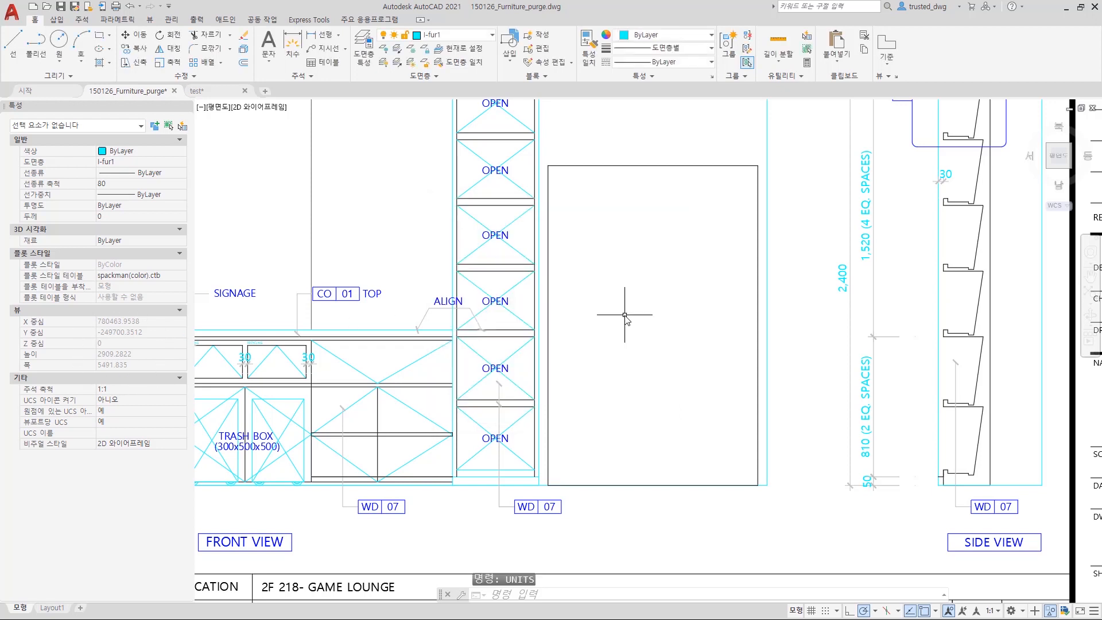
Step: Preview a line inside the tall empty panel to check the decimals of its length, and cancel the line
text(l)
key(Return)
click(592, 392)
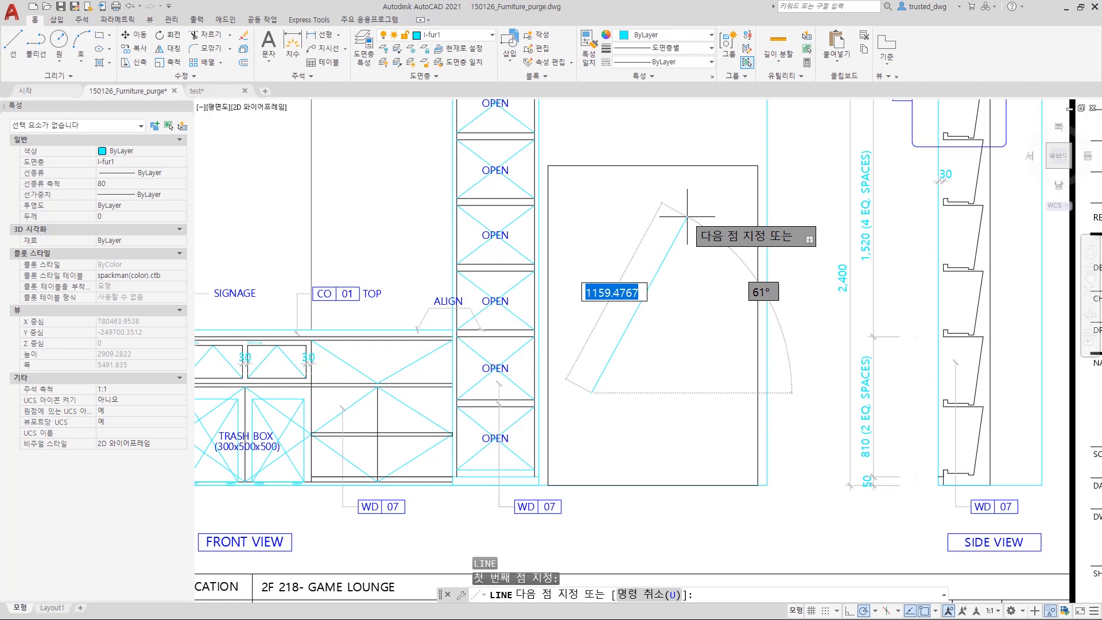
key(Escape)
key(Escape)
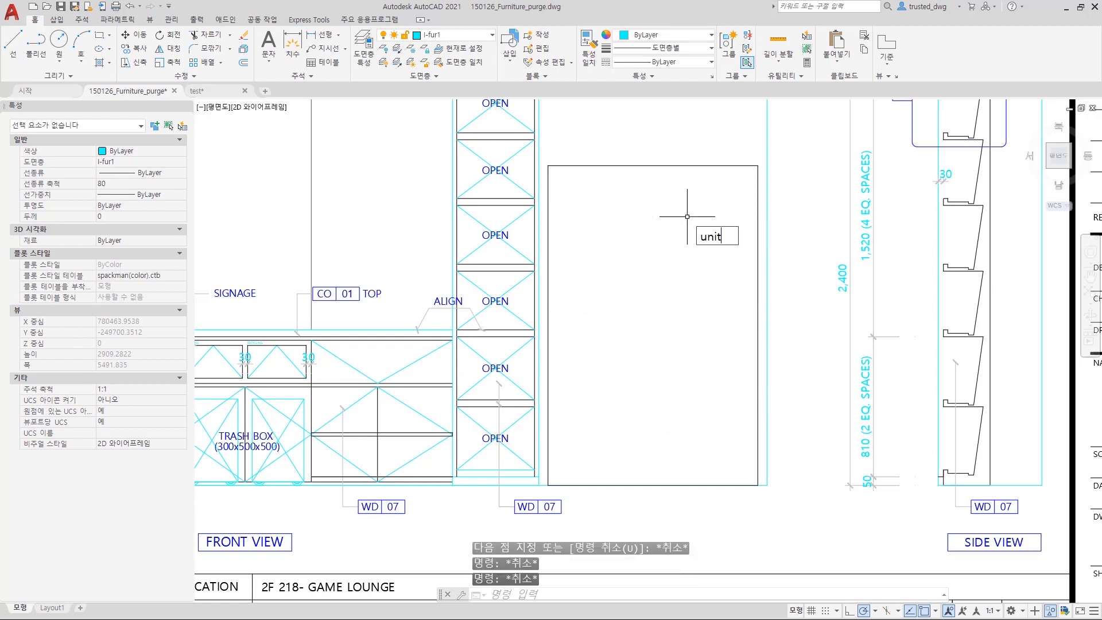
Step: Set the length precision of the drawing units to 0.00
text(units)
key(Return)
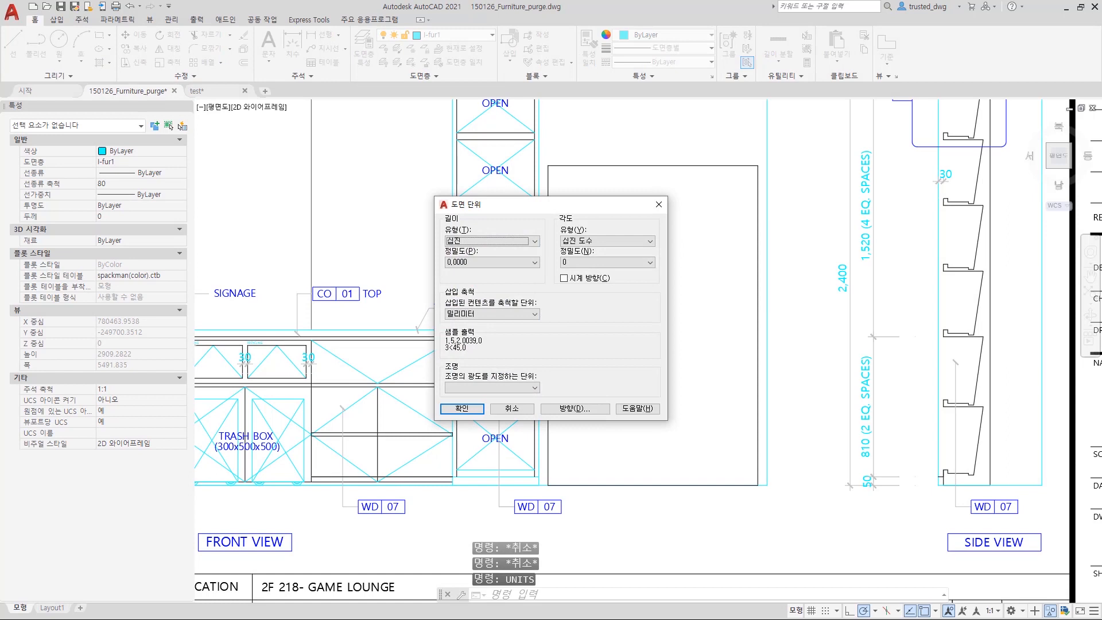
click(492, 263)
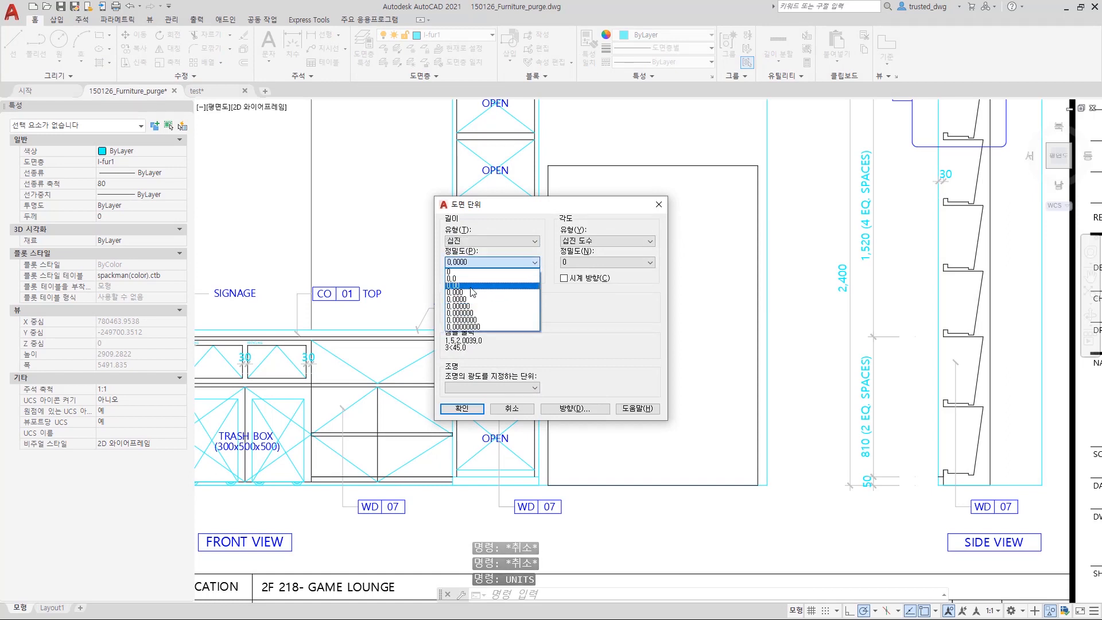
click(489, 287)
click(482, 407)
Step: Measure the tall empty panel's area and perimeter again at the two-decimal precision, and end the measurement
text(me)
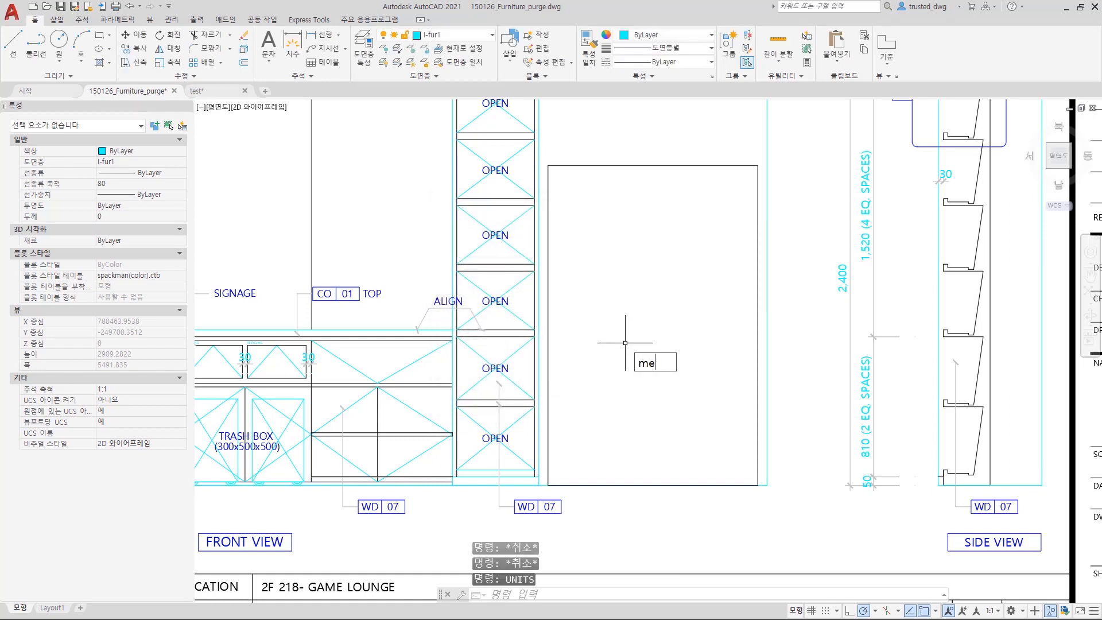
key(Return)
click(637, 304)
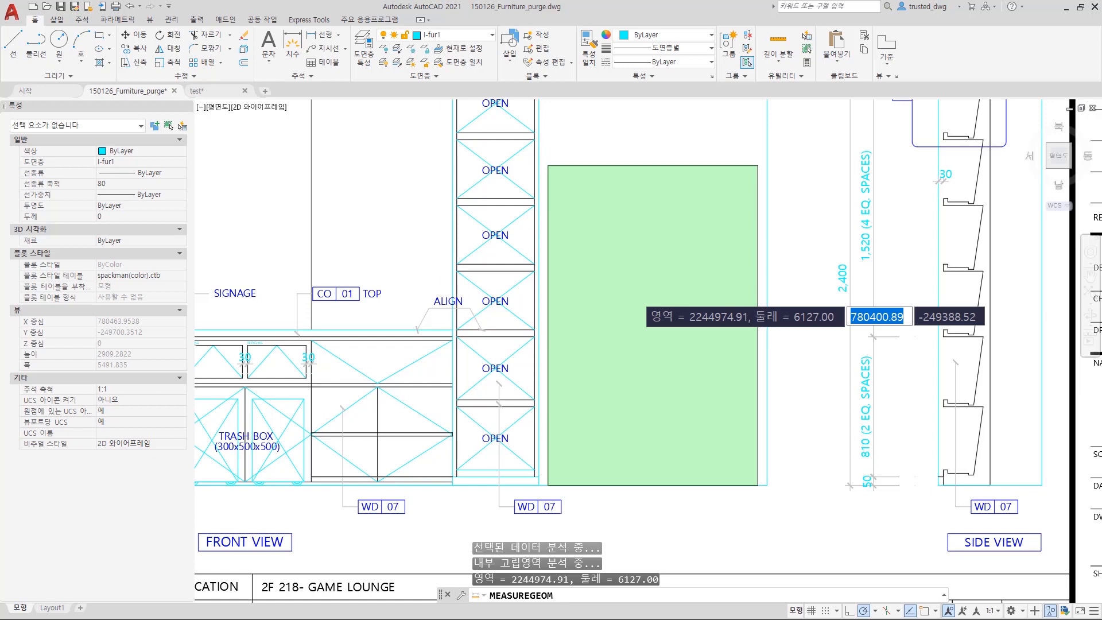
key(Escape)
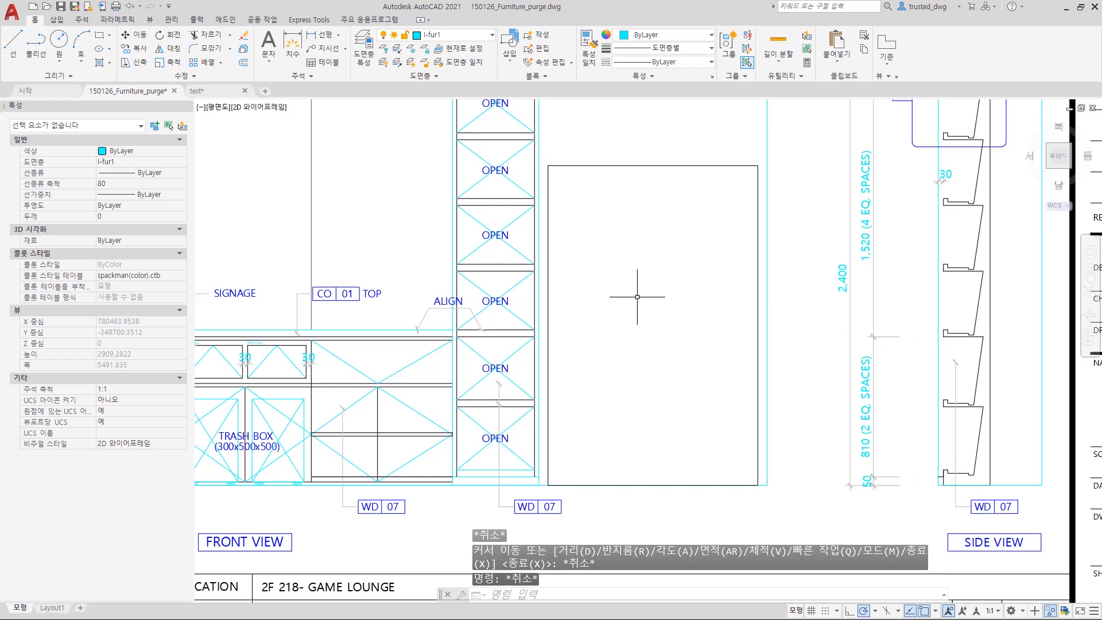
Step: In the test drawing, hide the lower-right rectangle and save the drawing
click(213, 91)
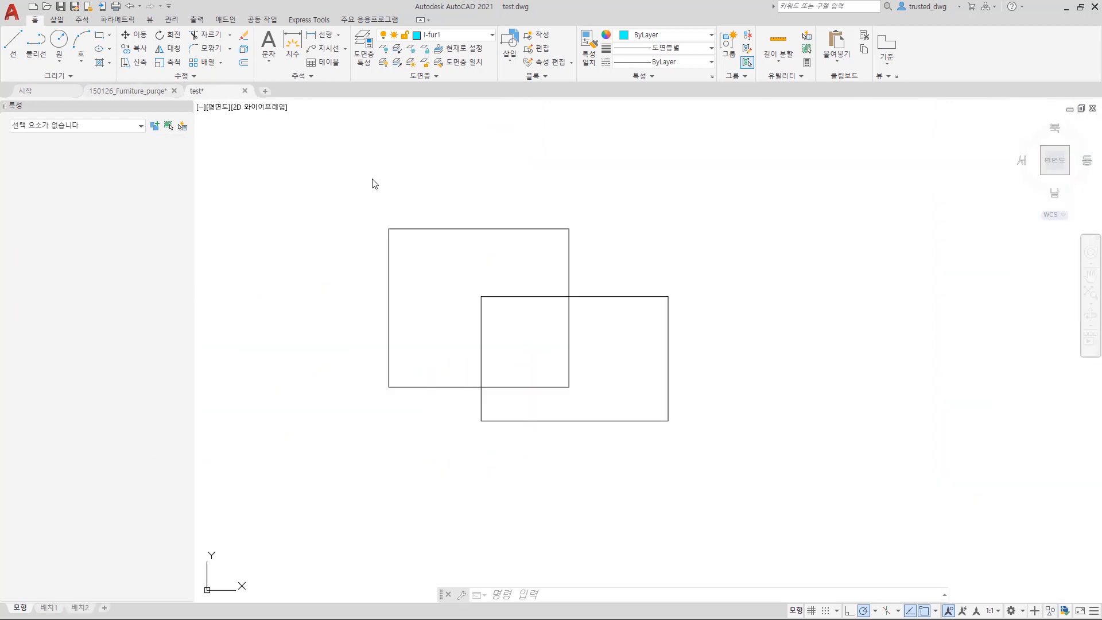
click(531, 272)
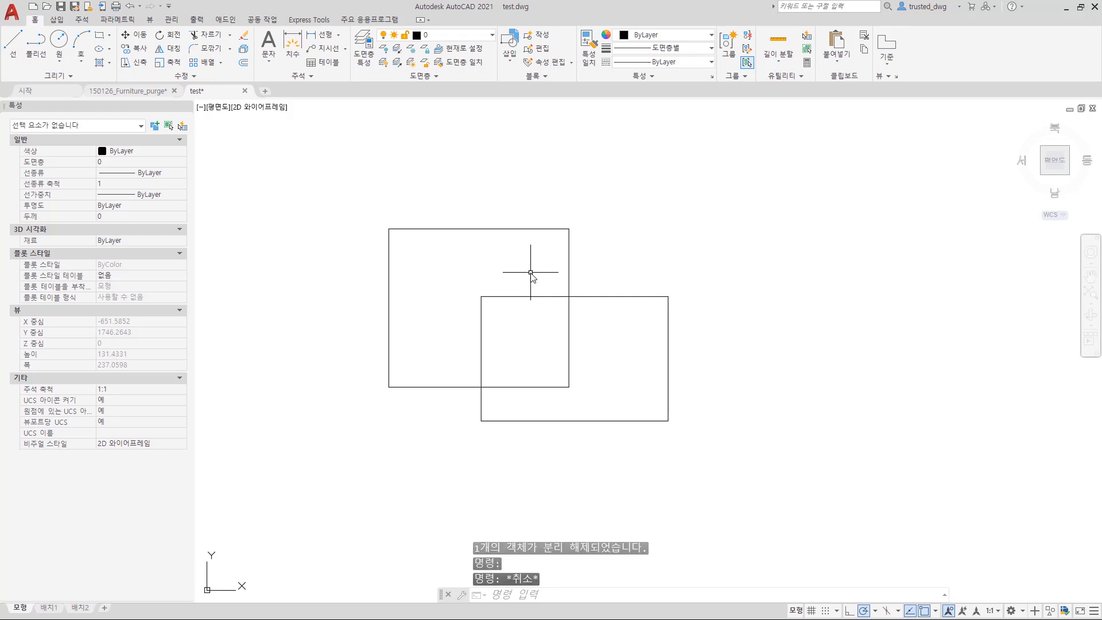
click(504, 300)
right_click(587, 163)
mouse_move(677, 230)
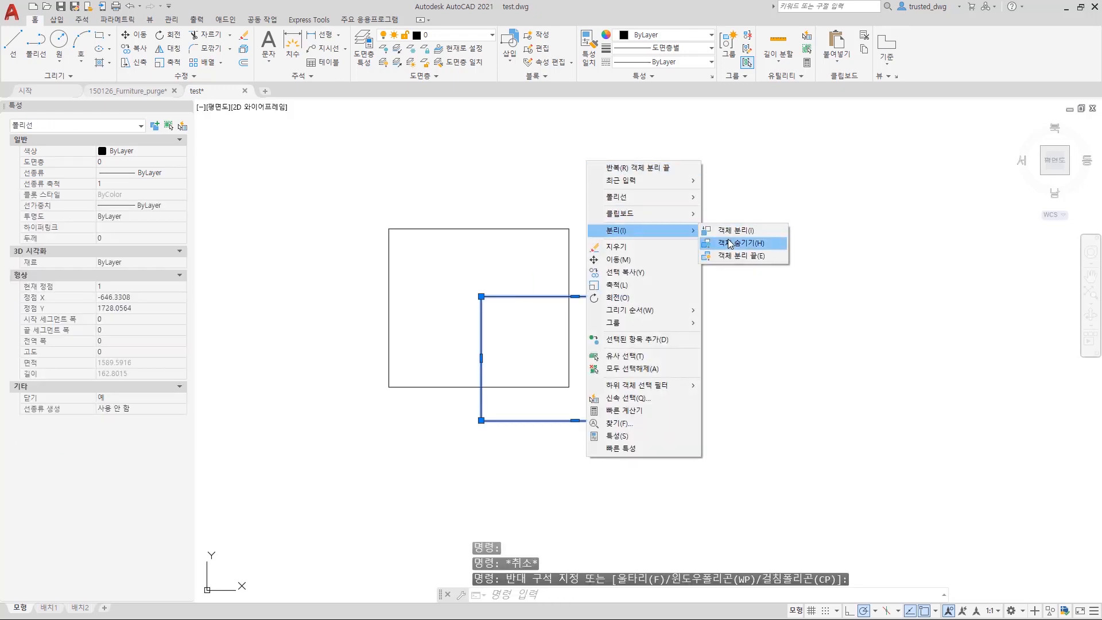
click(728, 237)
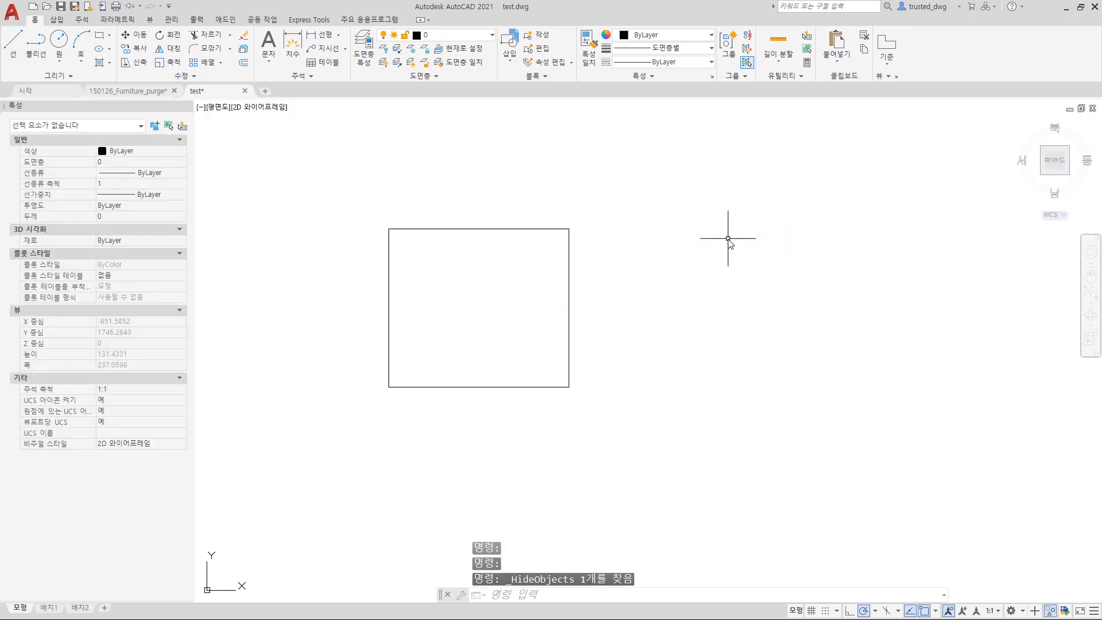
key(ctrl+s)
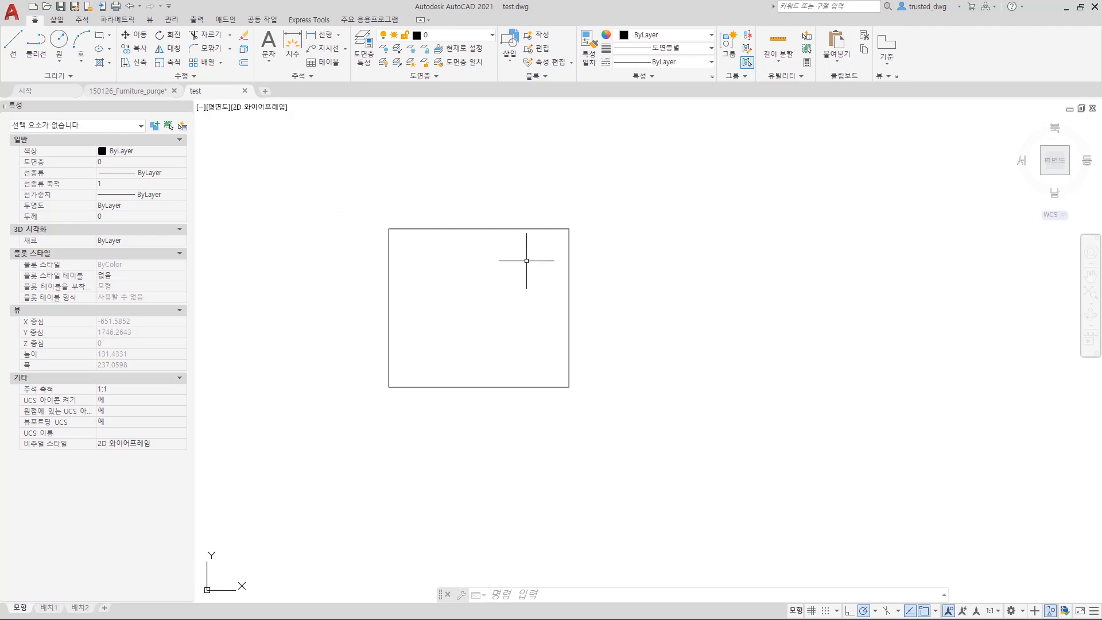
Step: Close the test drawing and reopen the test file from the desktop
click(244, 92)
key(ctrl+o)
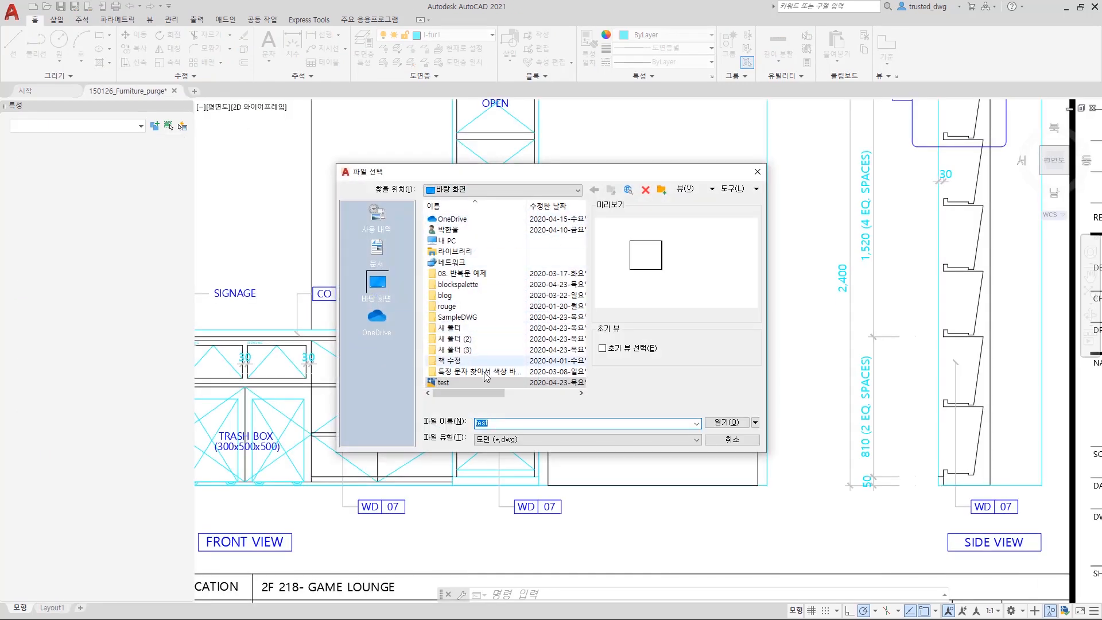
click(480, 374)
click(481, 382)
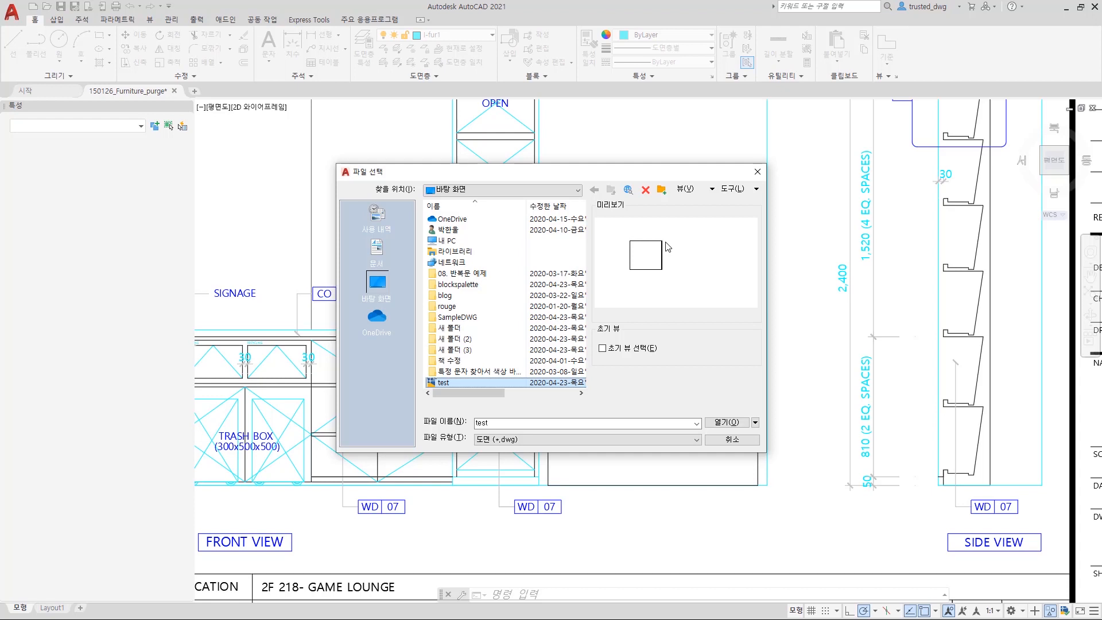
click(725, 425)
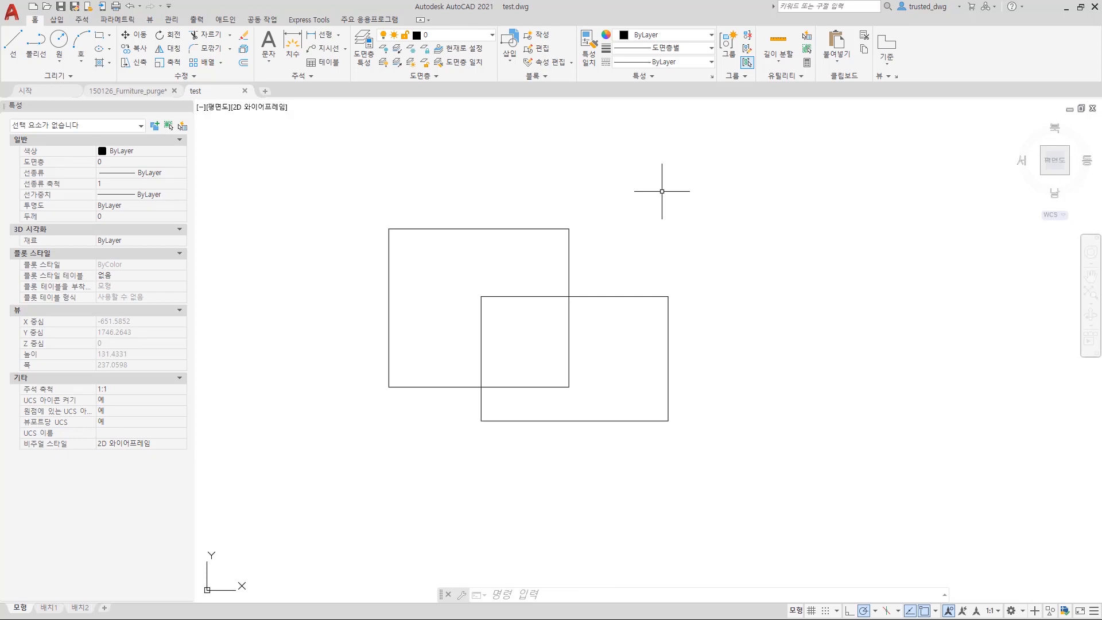
Step: Measure the area and perimeter of the overlap between the two rectangles with MEASUREGEOM
key(ctrl+z)
right_click(659, 193)
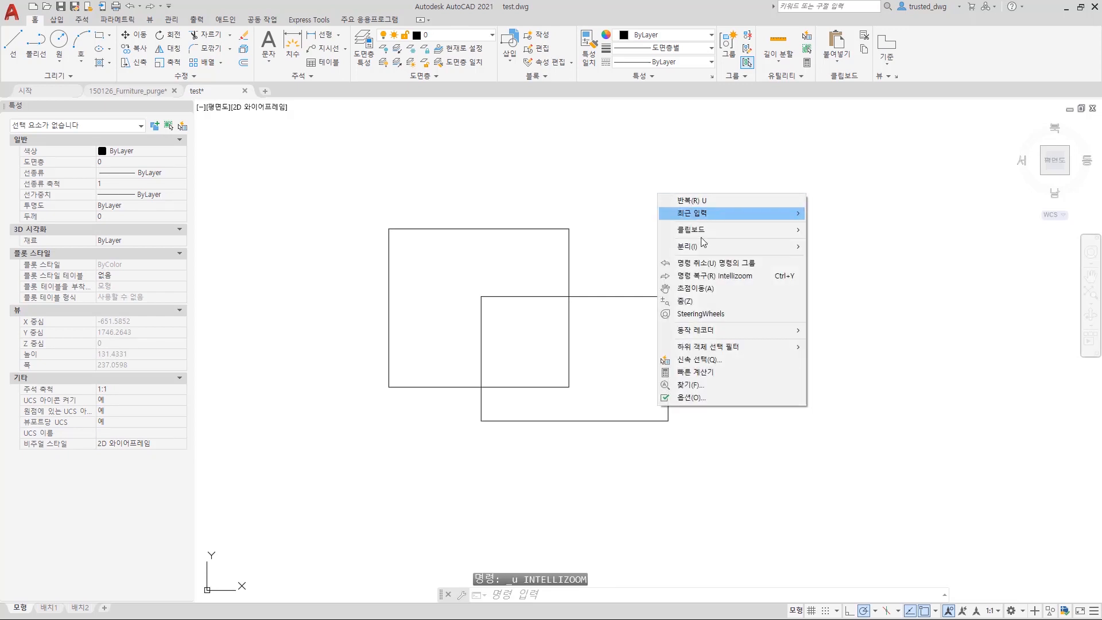
mouse_move(703, 248)
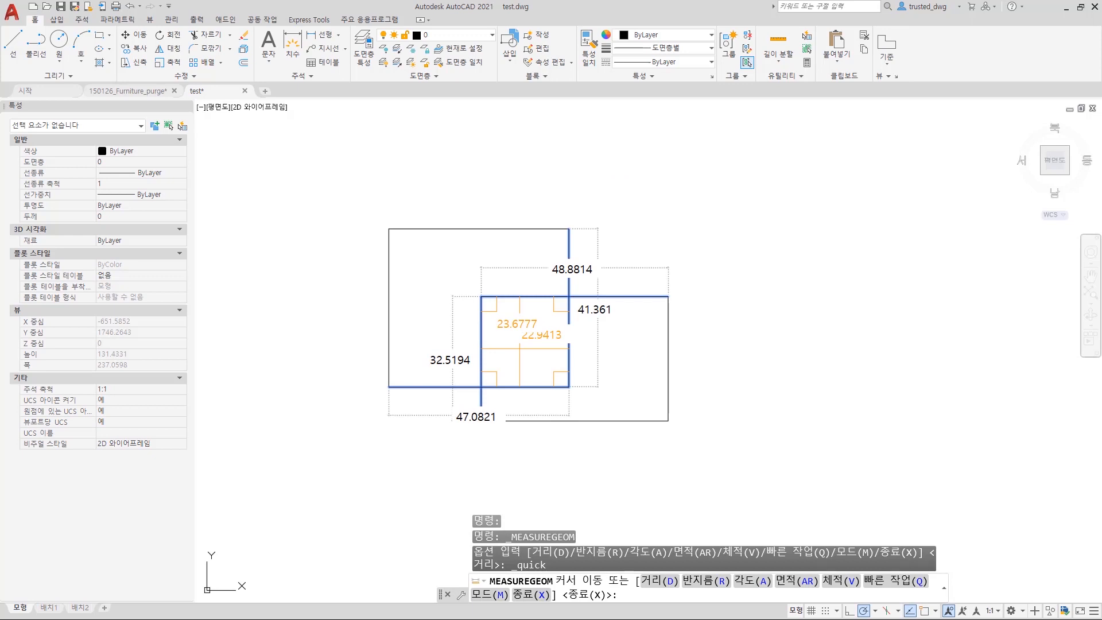
click(520, 349)
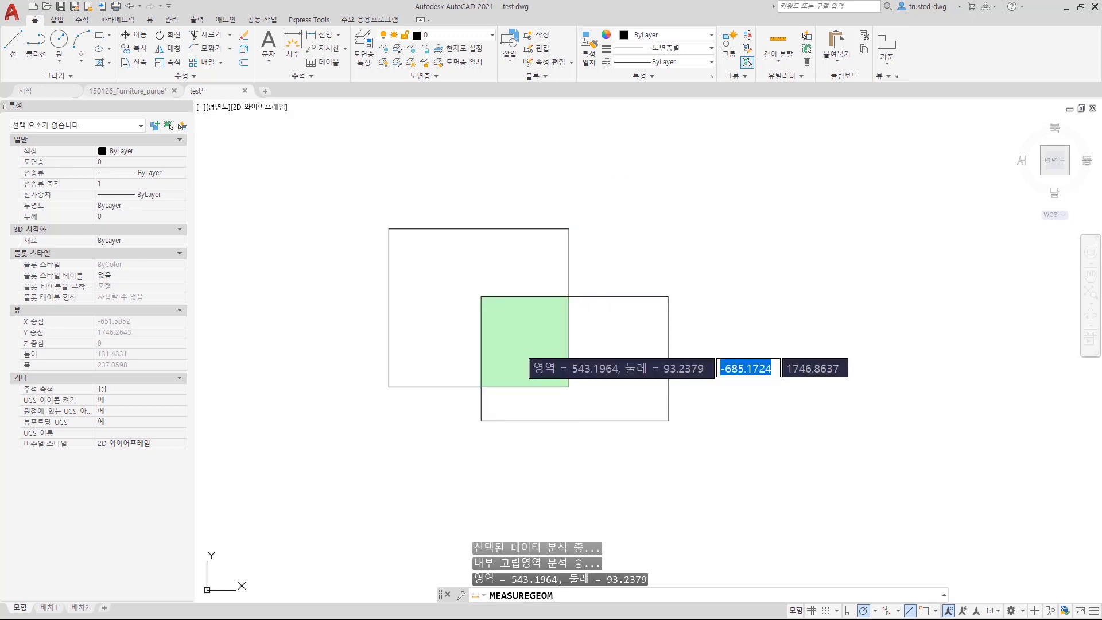